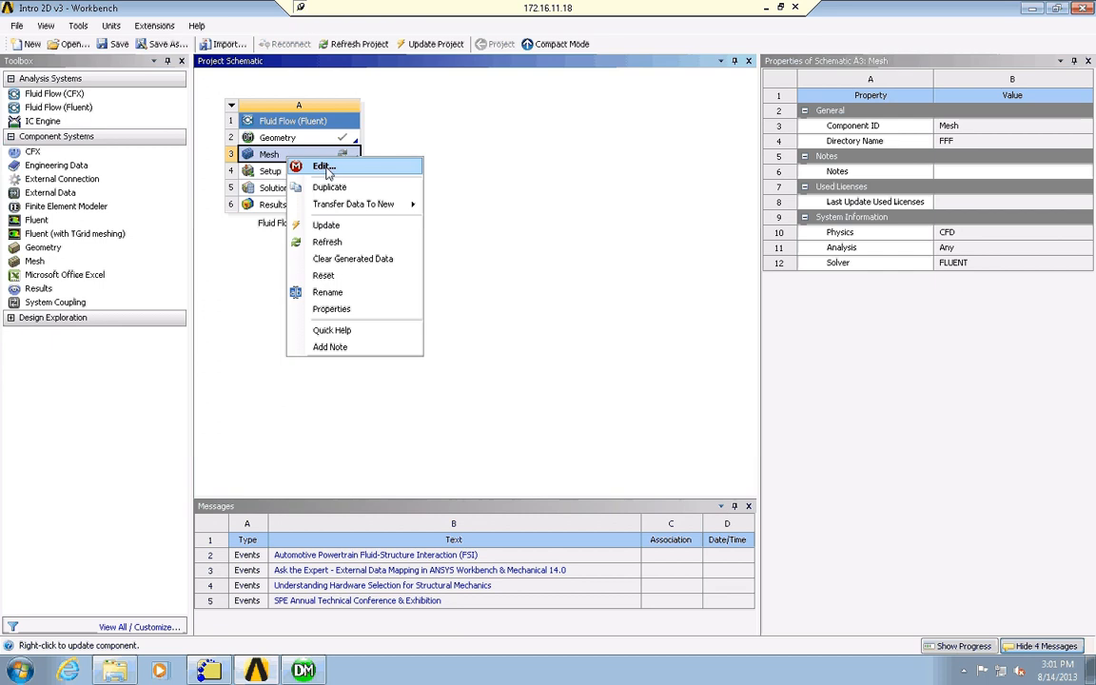
Open the Fluid Flow system's mesh for editing, generate it with default settings and show its node and element statistics
{"action": "left_click", "coordinate": [314, 167]}
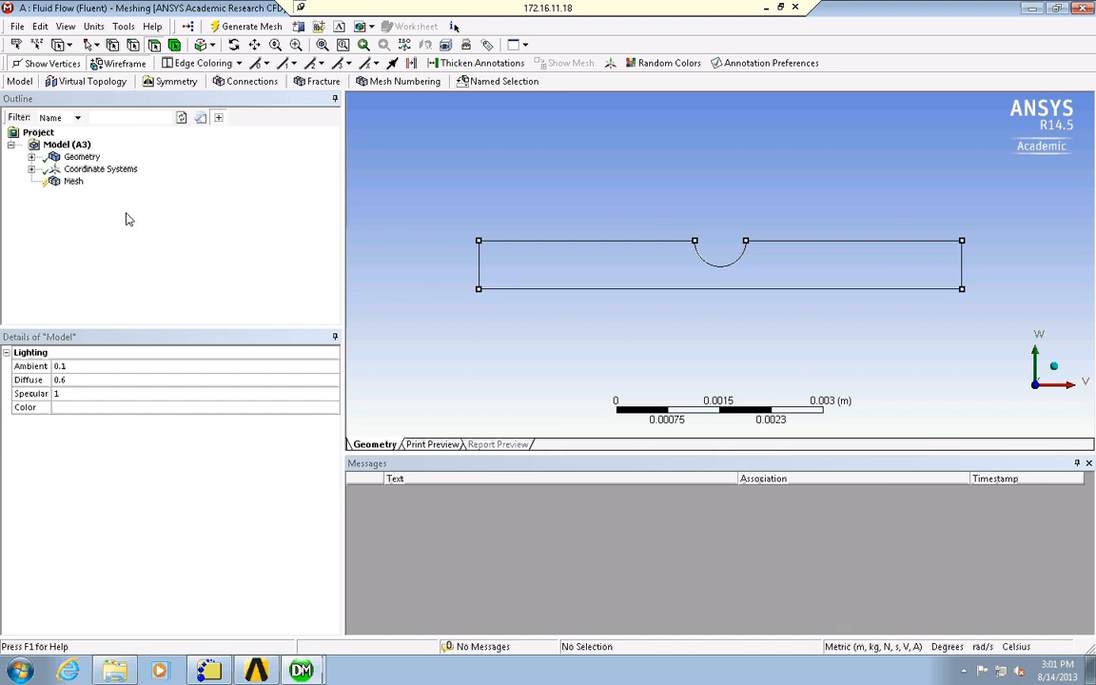
{"action": "left_click", "coordinate": [74, 184]}
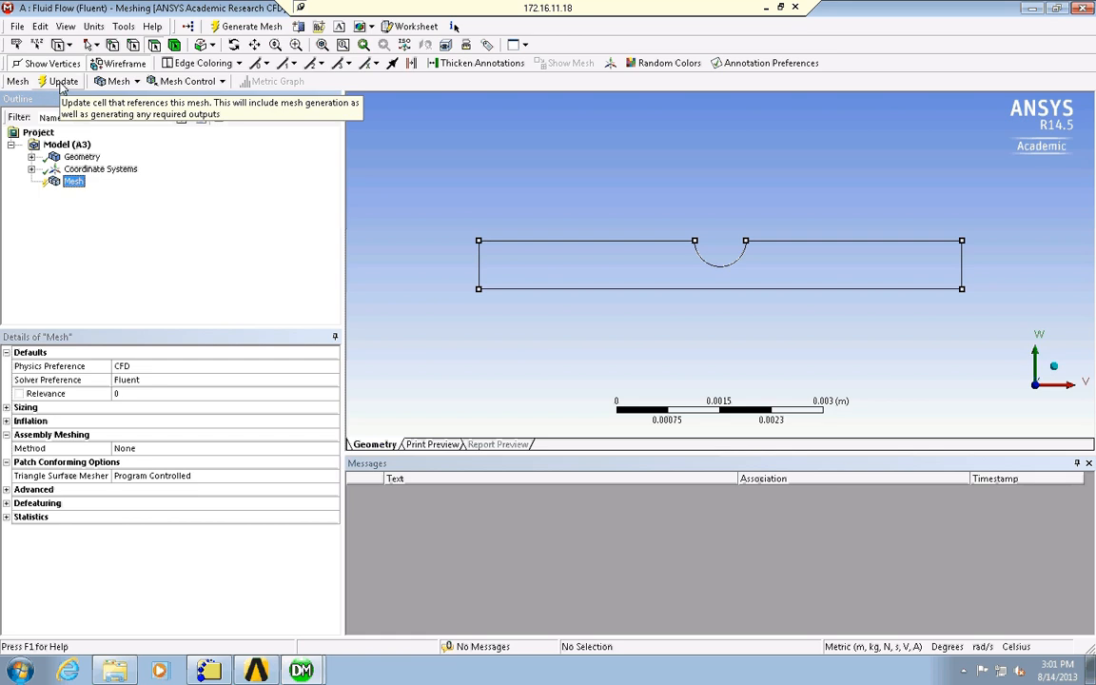
{"action": "left_click", "coordinate": [225, 26]}
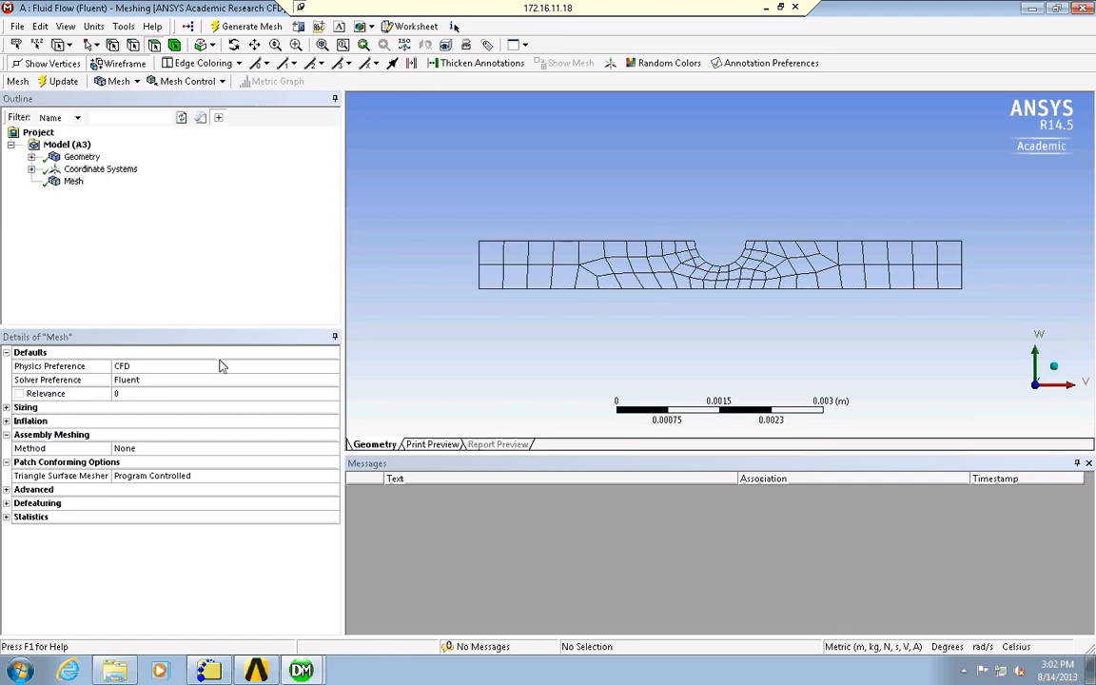
{"action": "left_click", "coordinate": [80, 189]}
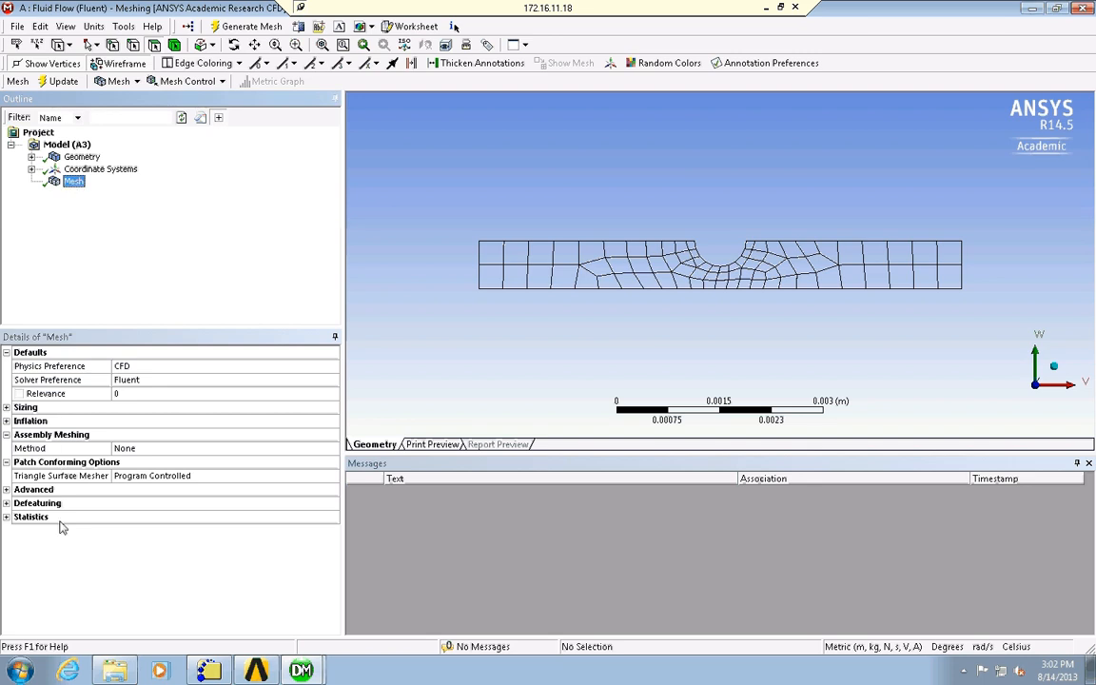
{"action": "left_click", "coordinate": [7, 518]}
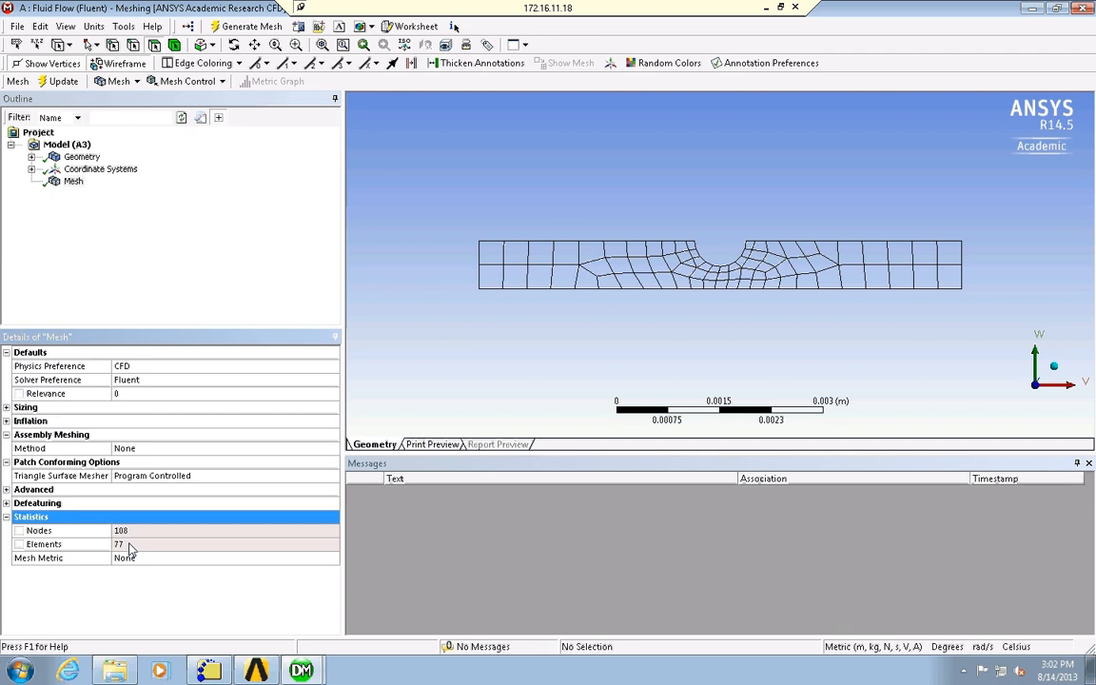
Set the mesh Relevance Center to Fine, then update the mesh and check its node and element statistics
{"action": "left_click", "coordinate": [14, 409]}
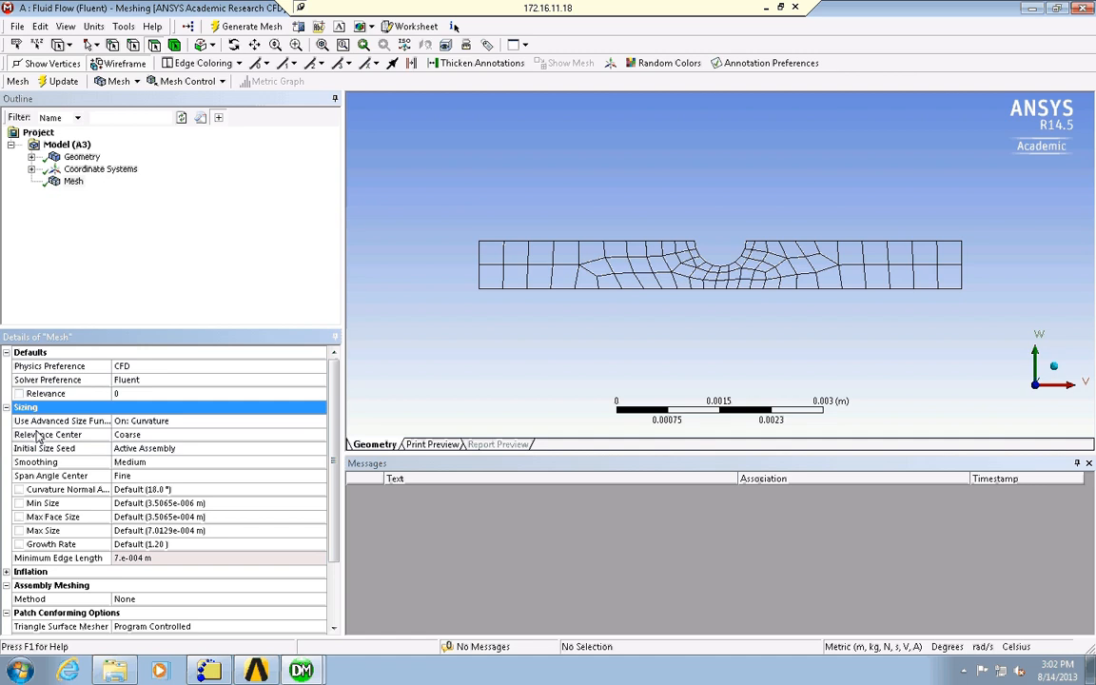
{"action": "left_click", "coordinate": [252, 437]}
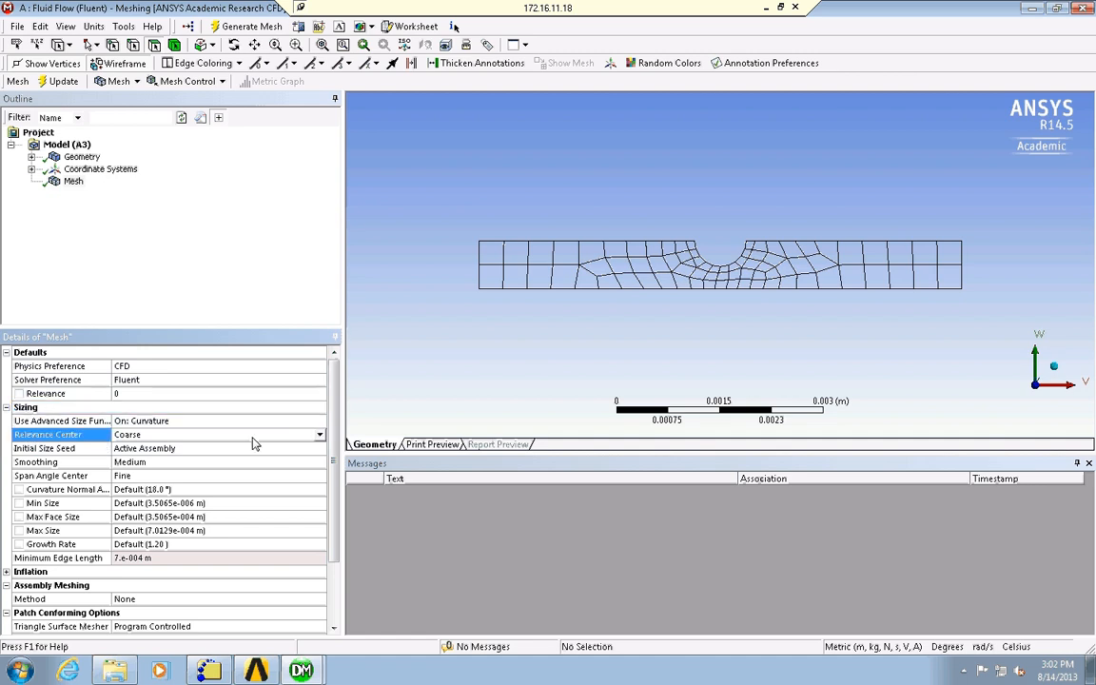
{"action": "left_click", "coordinate": [320, 435]}
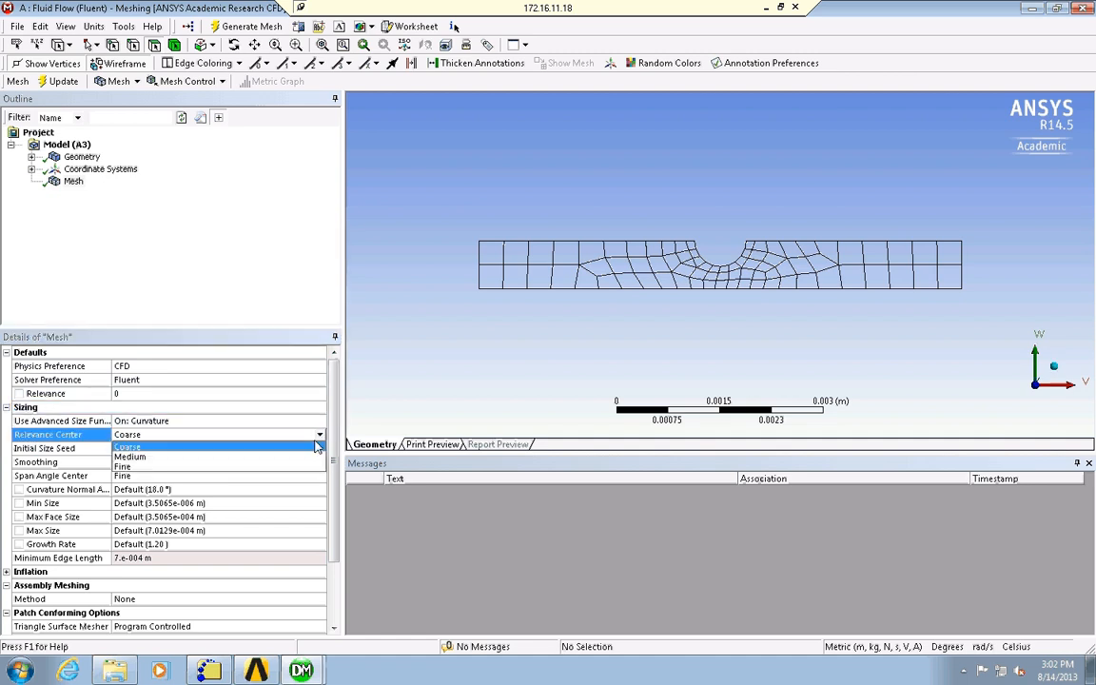
{"action": "left_click", "coordinate": [229, 468]}
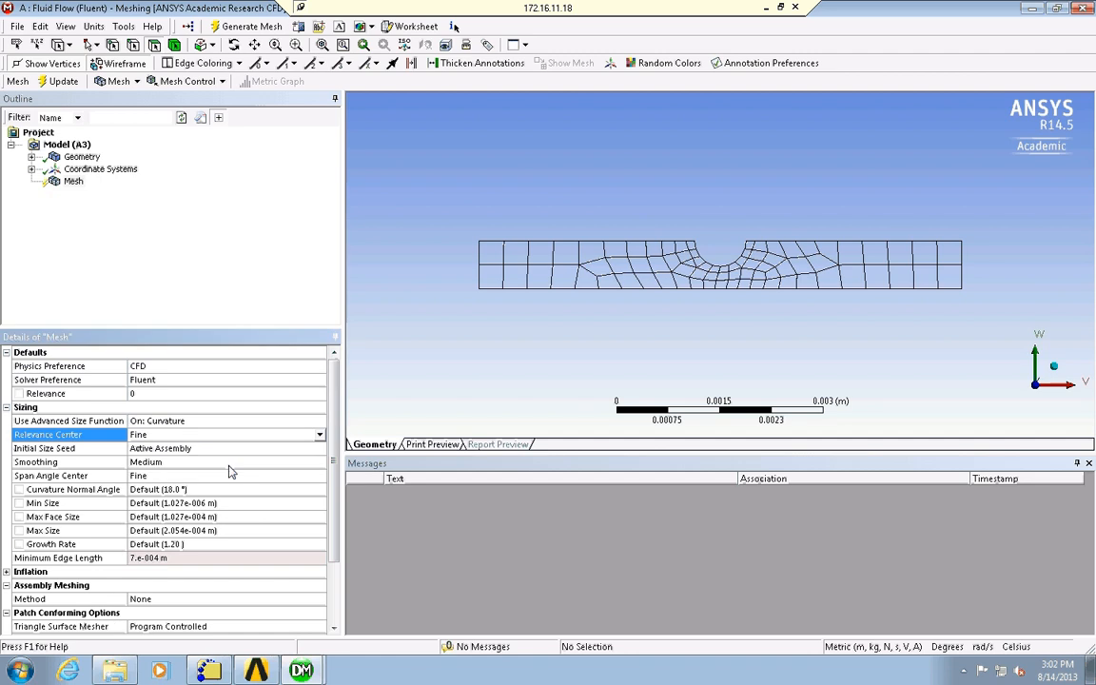
{"action": "left_click", "coordinate": [63, 81]}
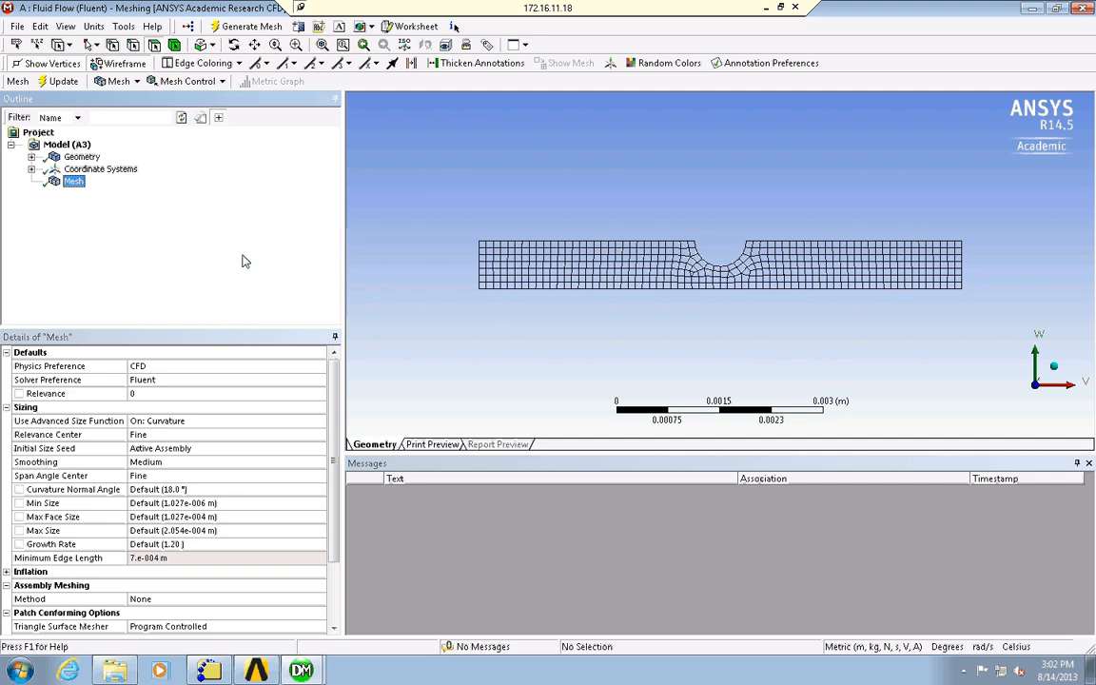
{"action": "left_click", "coordinate": [335, 589]}
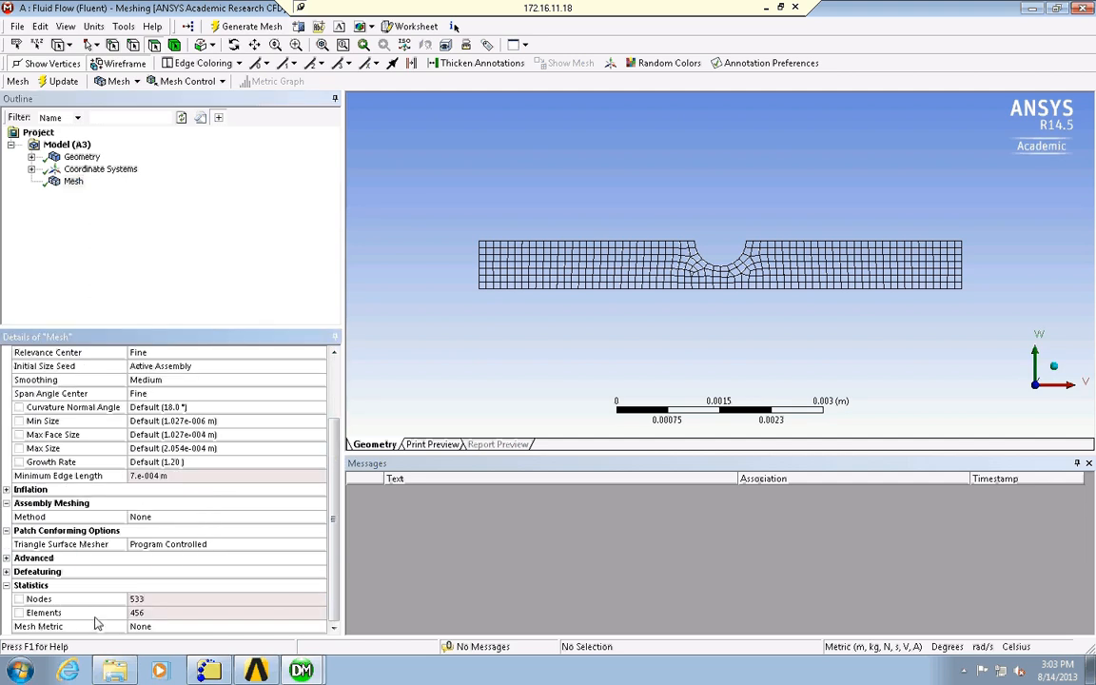
{"action": "scroll", "coordinate": [299, 523], "scroll_direction": "up", "scroll_amount": 2}
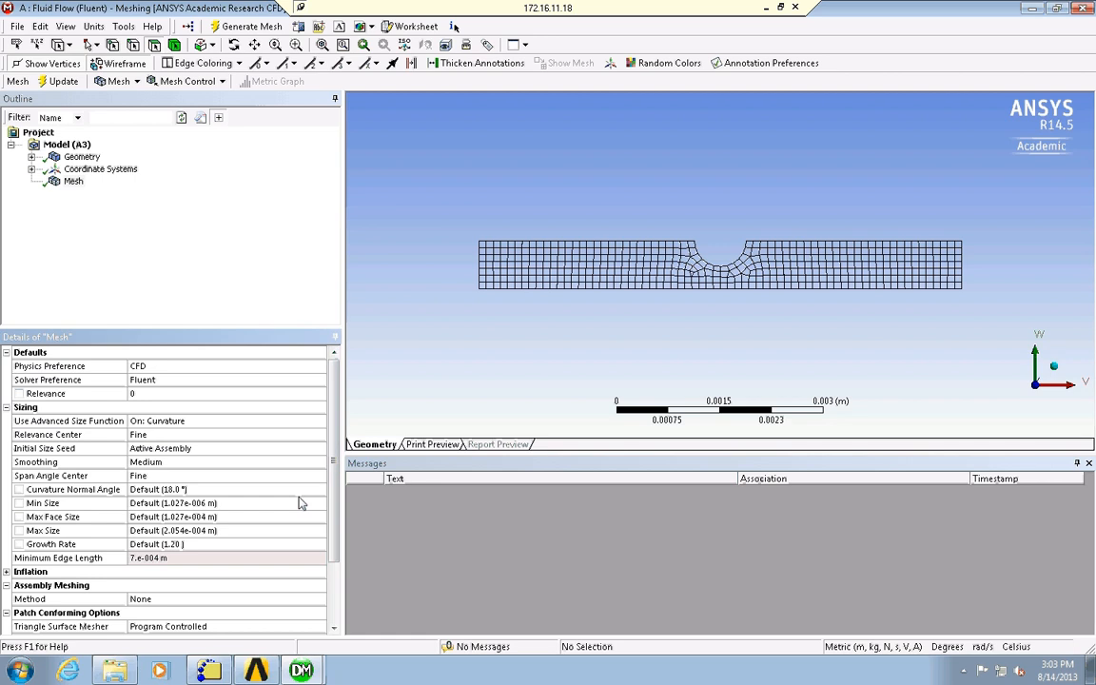
Add a Sizing mesh control and scope it to the whole channel face
{"action": "left_click", "coordinate": [222, 81]}
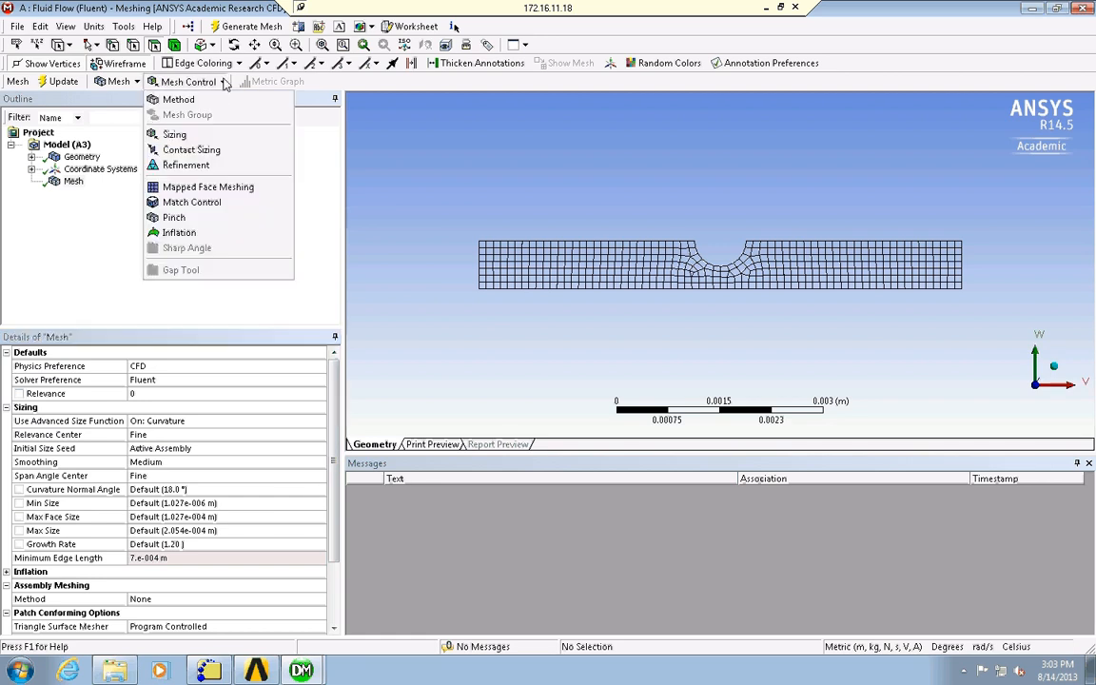
{"action": "left_click", "coordinate": [177, 136]}
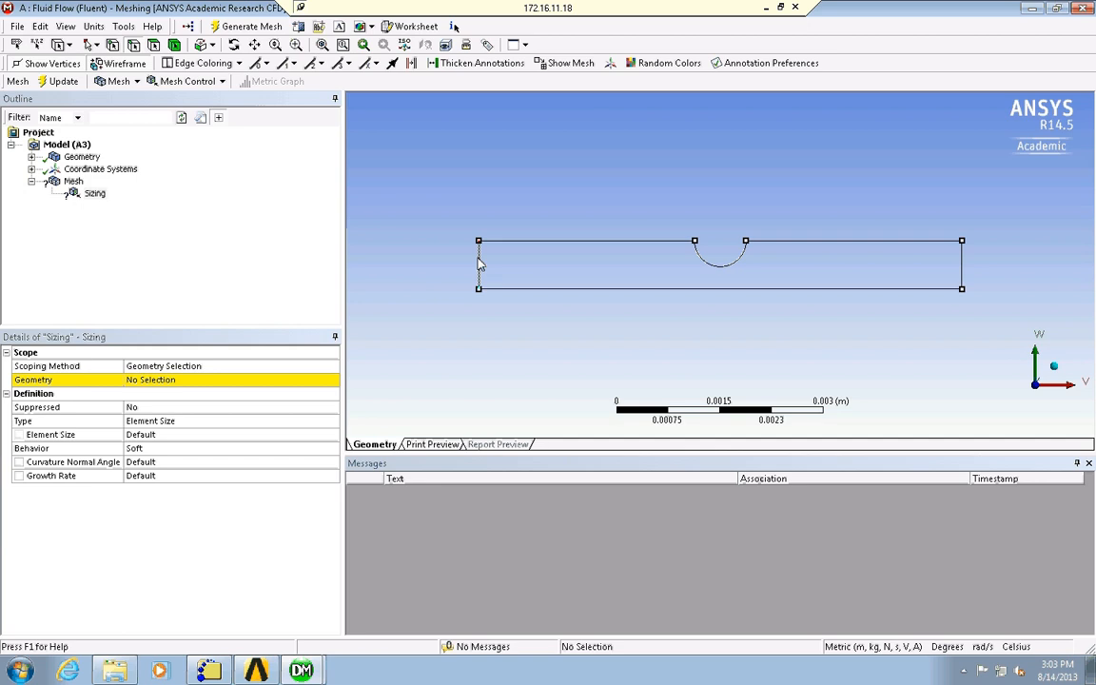
{"action": "left_click", "coordinate": [154, 44]}
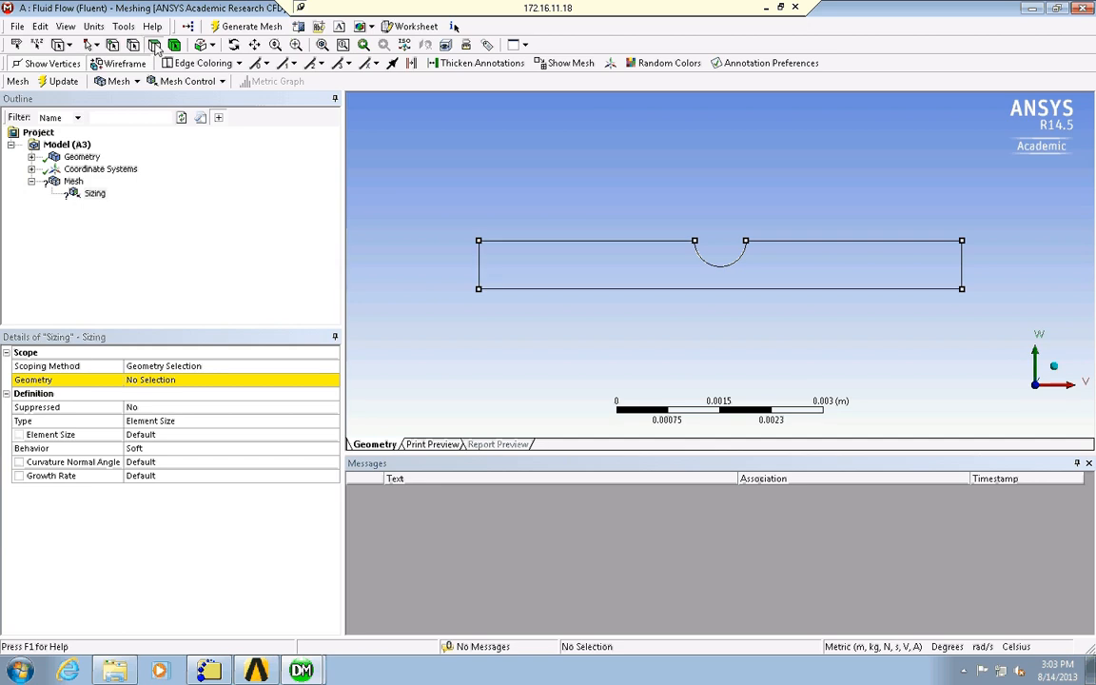
{"action": "left_click", "coordinate": [543, 258]}
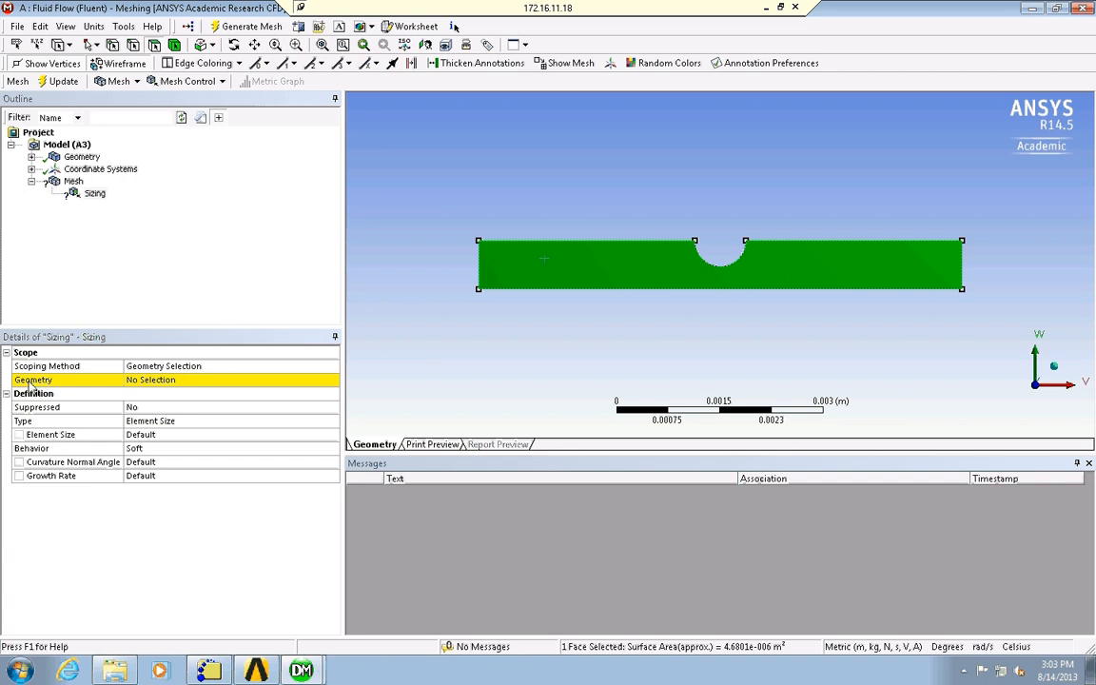
{"action": "left_click", "coordinate": [158, 381]}
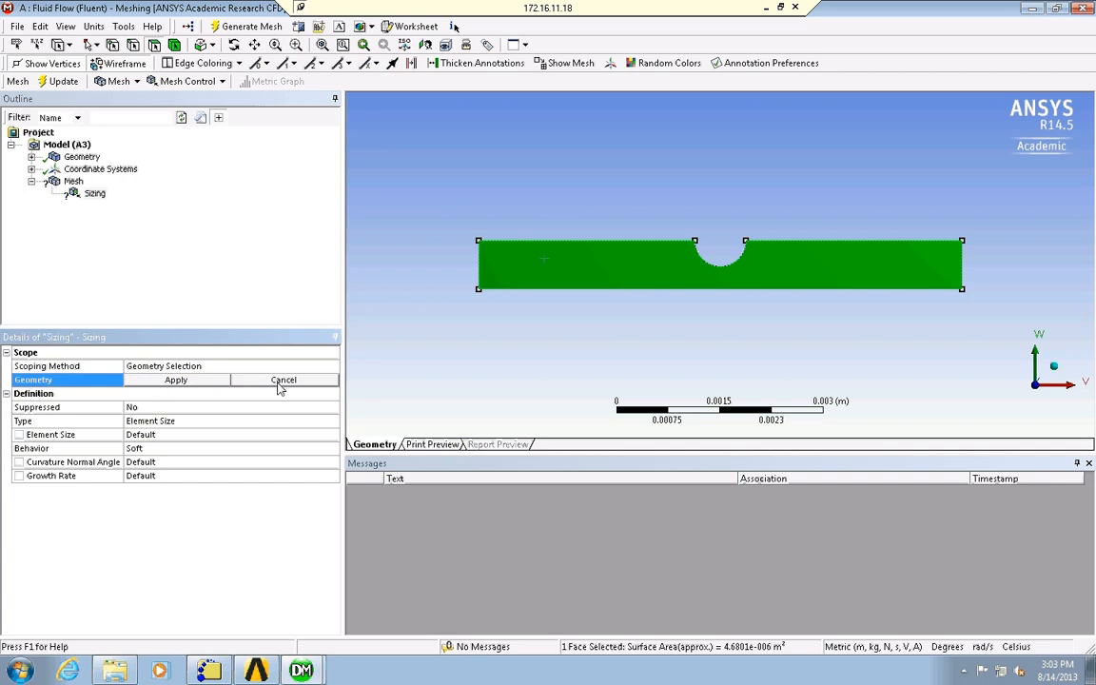
{"action": "left_click", "coordinate": [175, 380]}
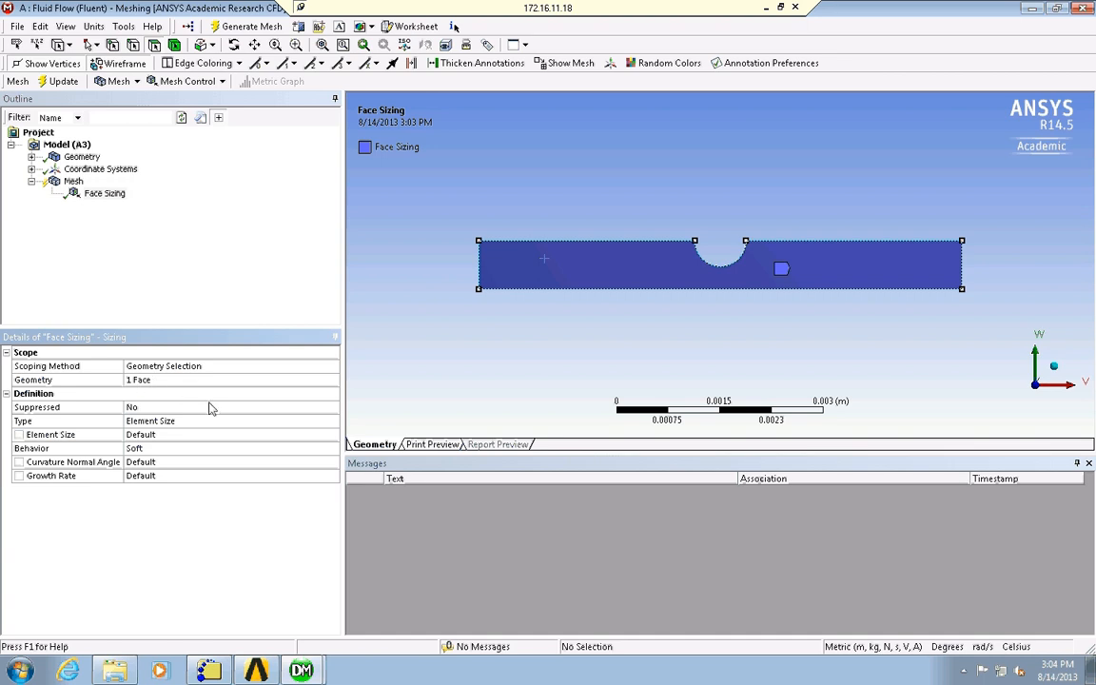
Set the face sizing's element size to 0.0007 m, then update the mesh and check its statistics
{"action": "left_click", "coordinate": [189, 423]}
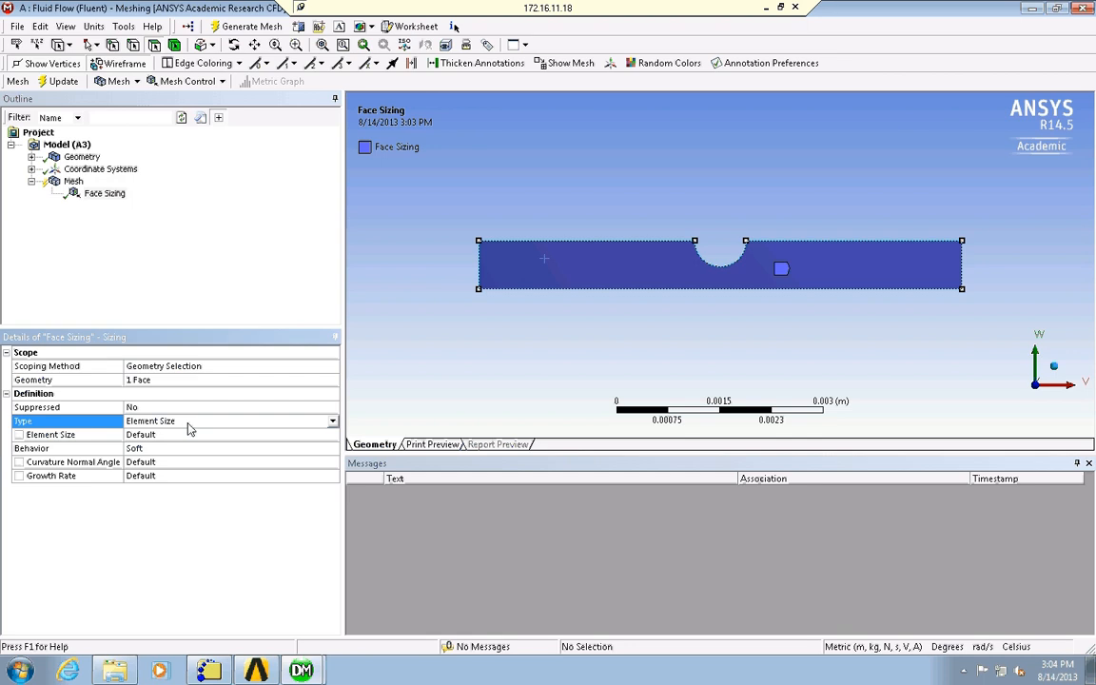
{"action": "left_click", "coordinate": [332, 421]}
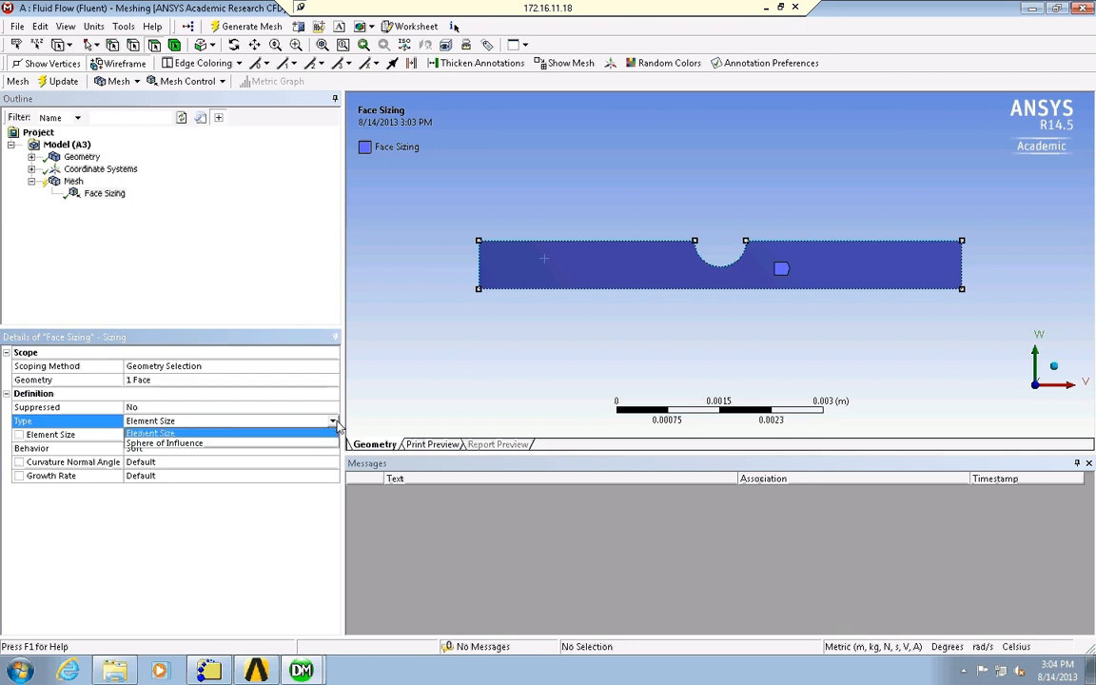
{"action": "left_click", "coordinate": [174, 434]}
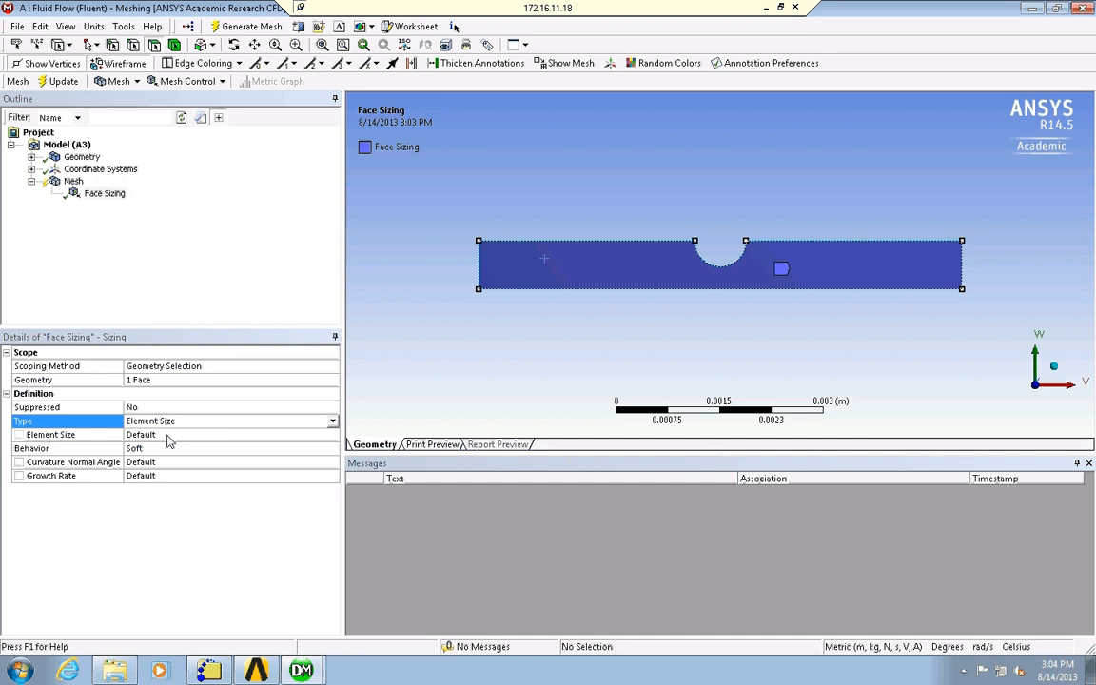
{"action": "left_click", "coordinate": [166, 435]}
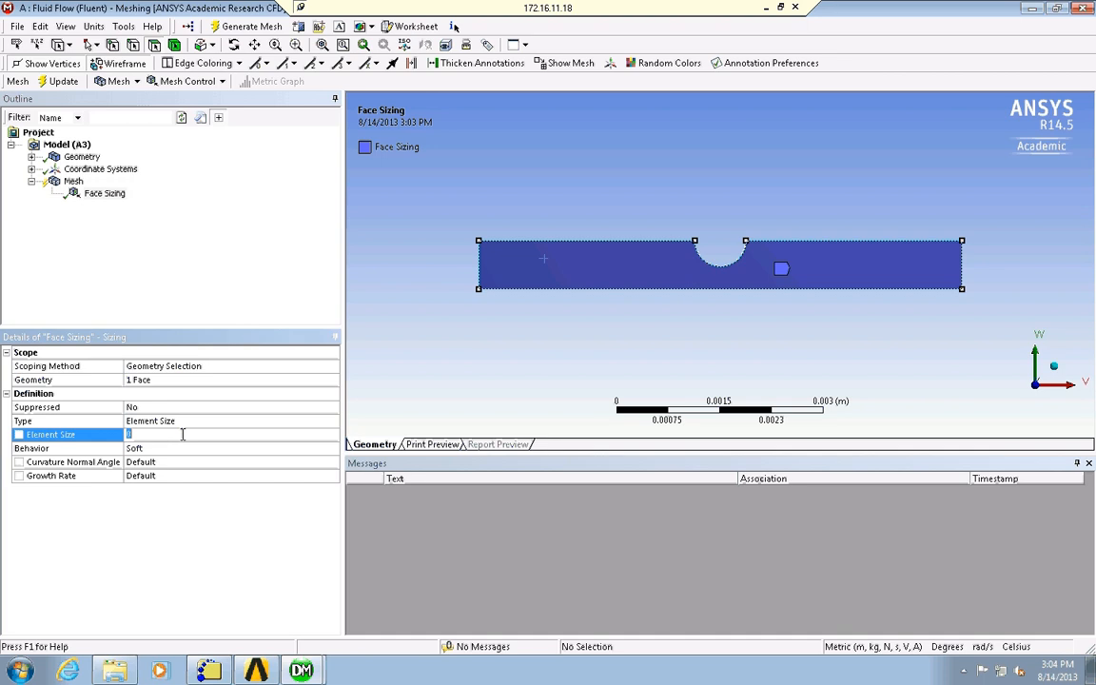
{"action": "type", "text": "0.000"}
{"action": "key", "text": "BackSpace"}
{"action": "type", "text": "7"}
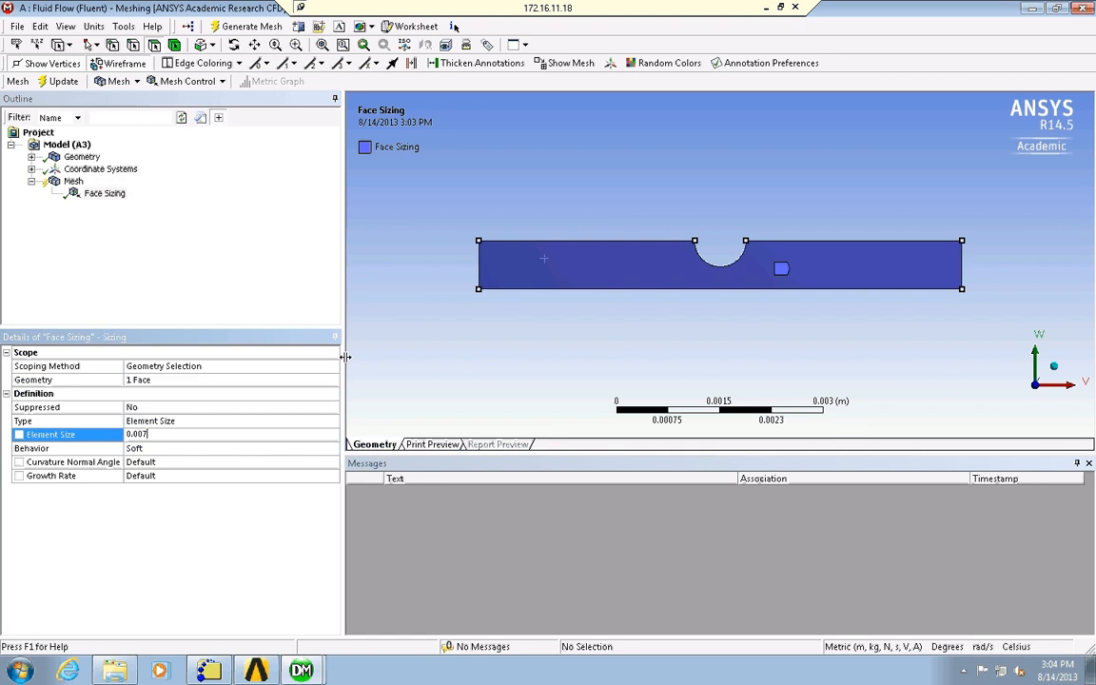
{"action": "key", "text": "BackSpace"}
{"action": "type", "text": "07"}
{"action": "left_click", "coordinate": [66, 84]}
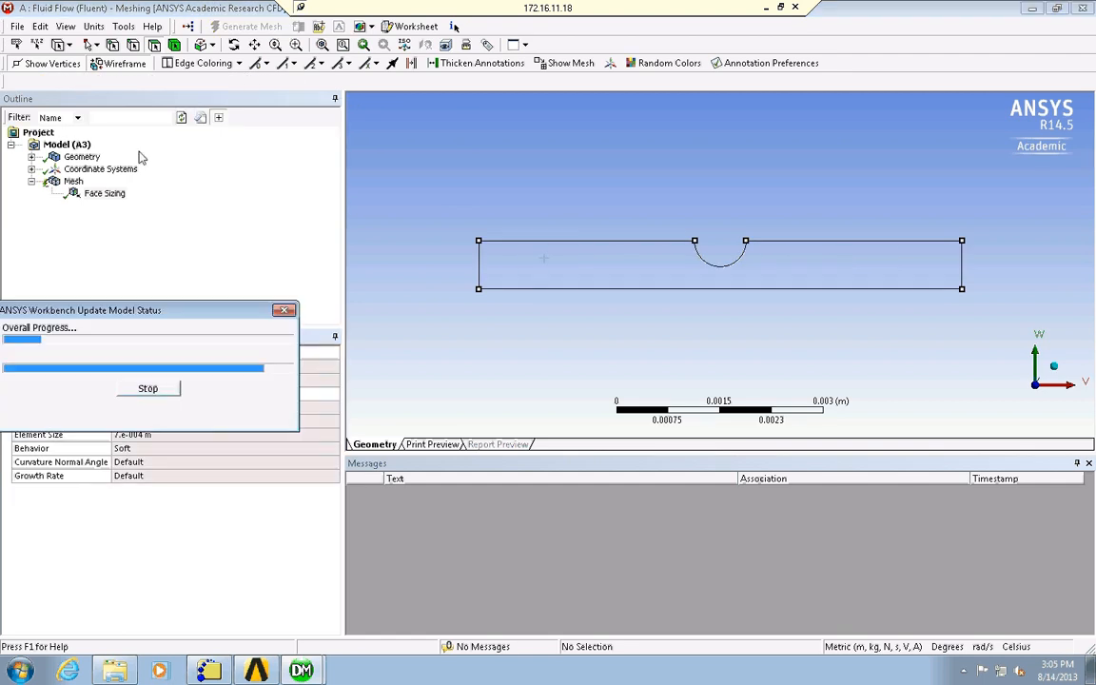
{"action": "left_click", "coordinate": [70, 180]}
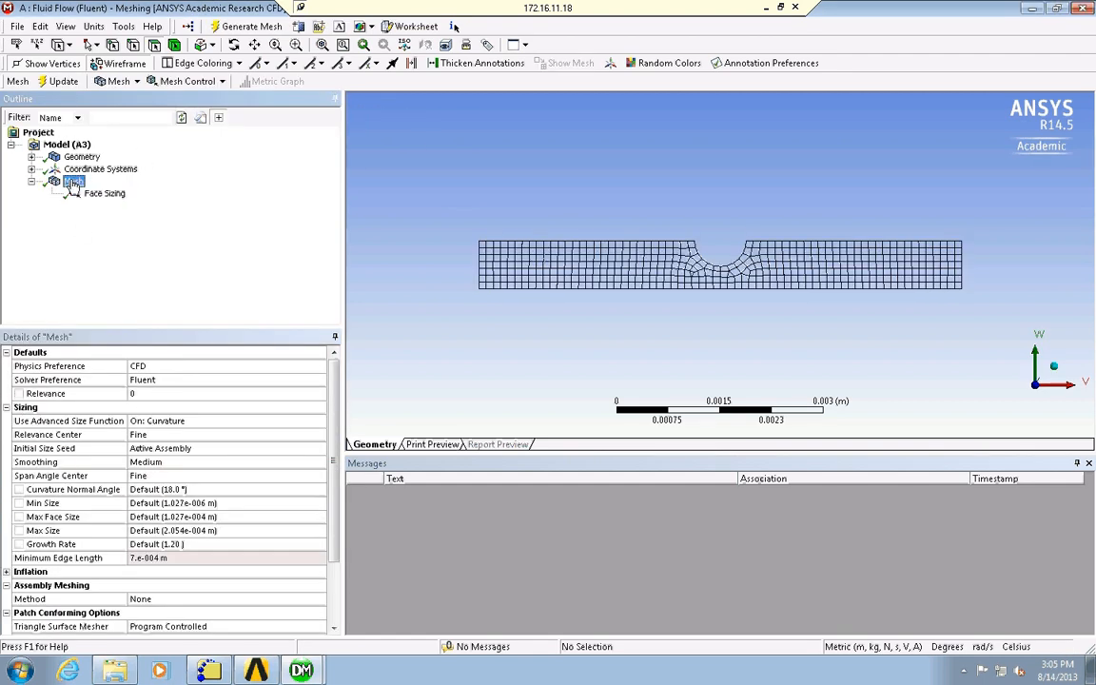
{"action": "left_click_drag", "start_coordinate": [332, 510], "coordinate": [332, 571]}
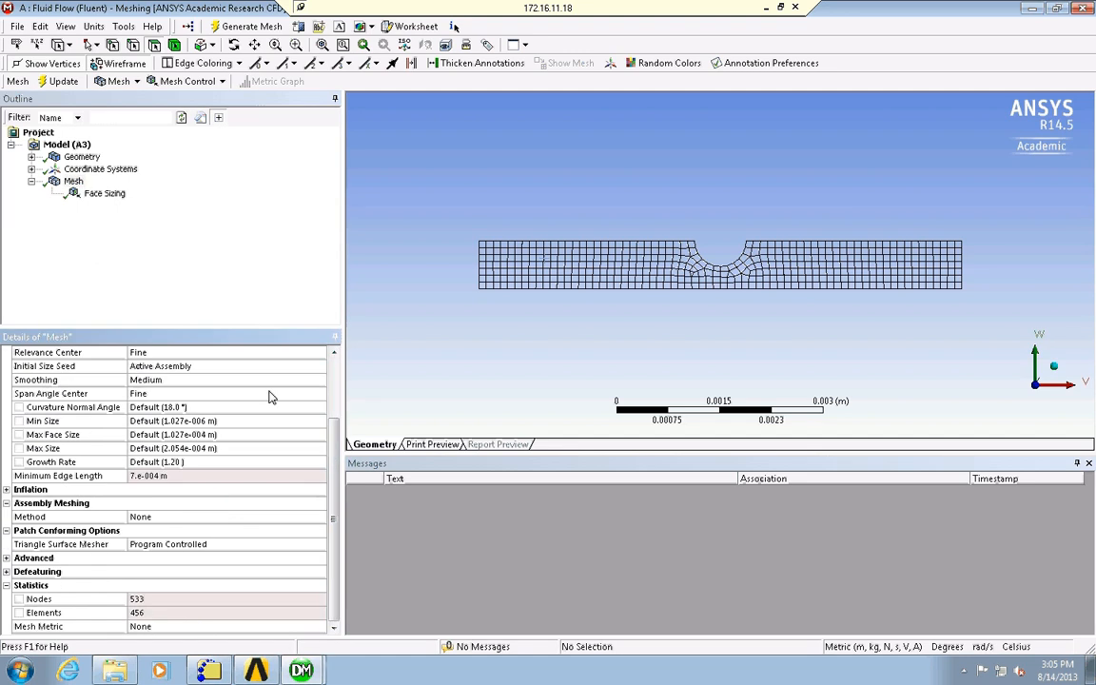
Set the face sizing's element size to 0.0001 m, then update the mesh and check its statistics
{"action": "scroll", "coordinate": [331, 497], "scroll_direction": "up", "scroll_amount": 5}
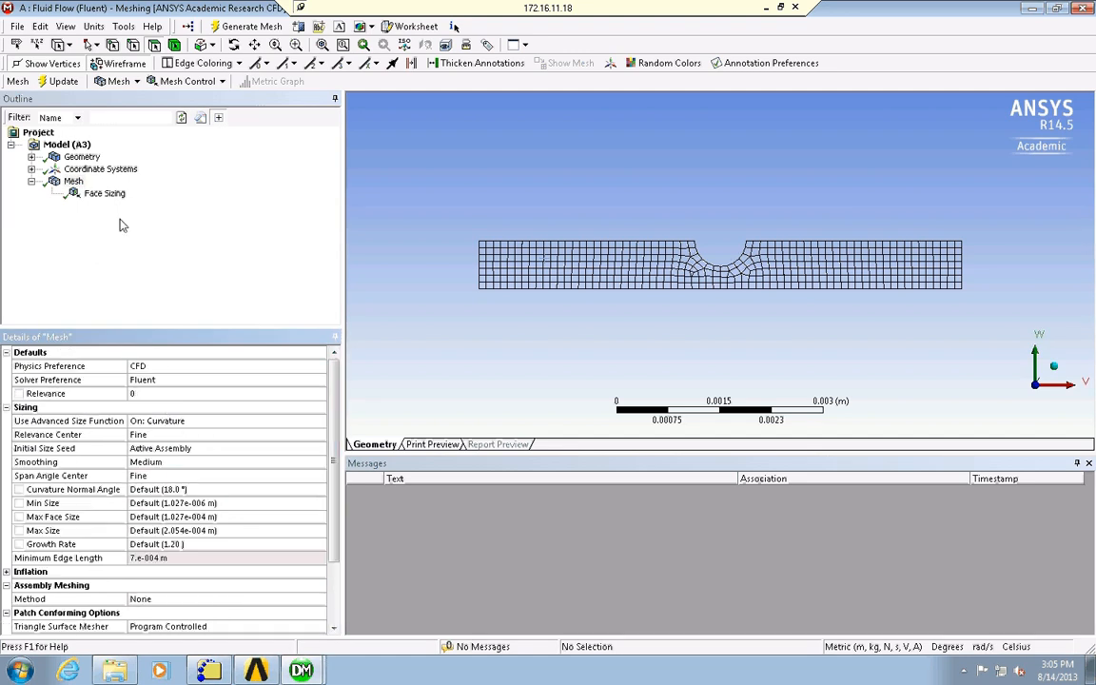
{"action": "left_click", "coordinate": [101, 193]}
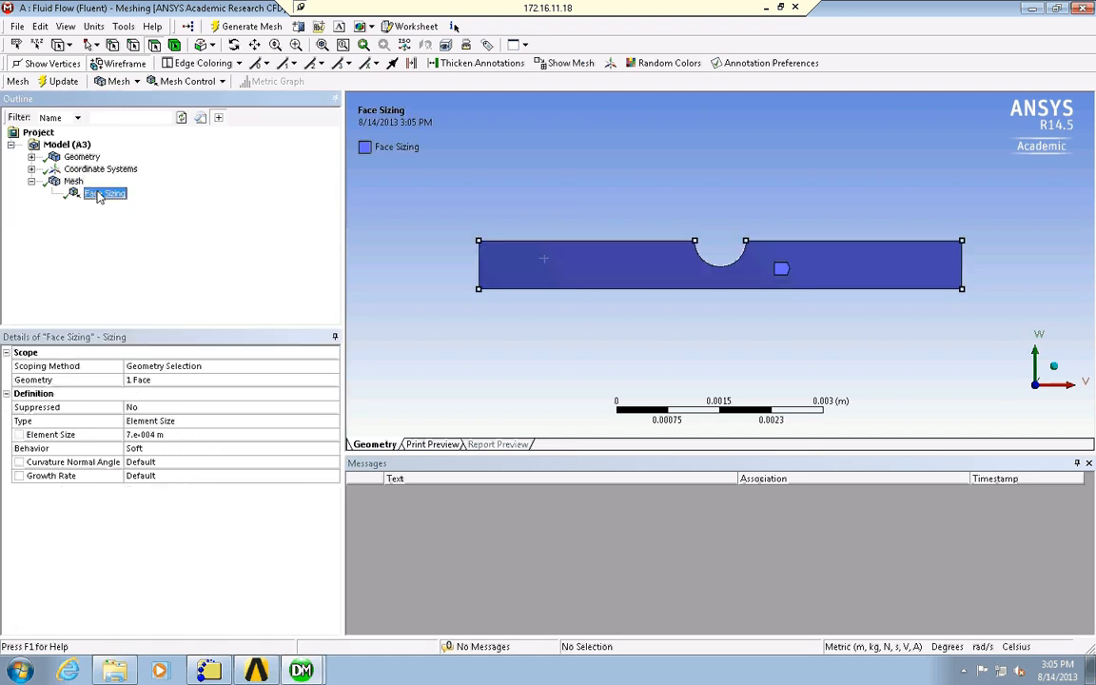
{"action": "left_click", "coordinate": [133, 434]}
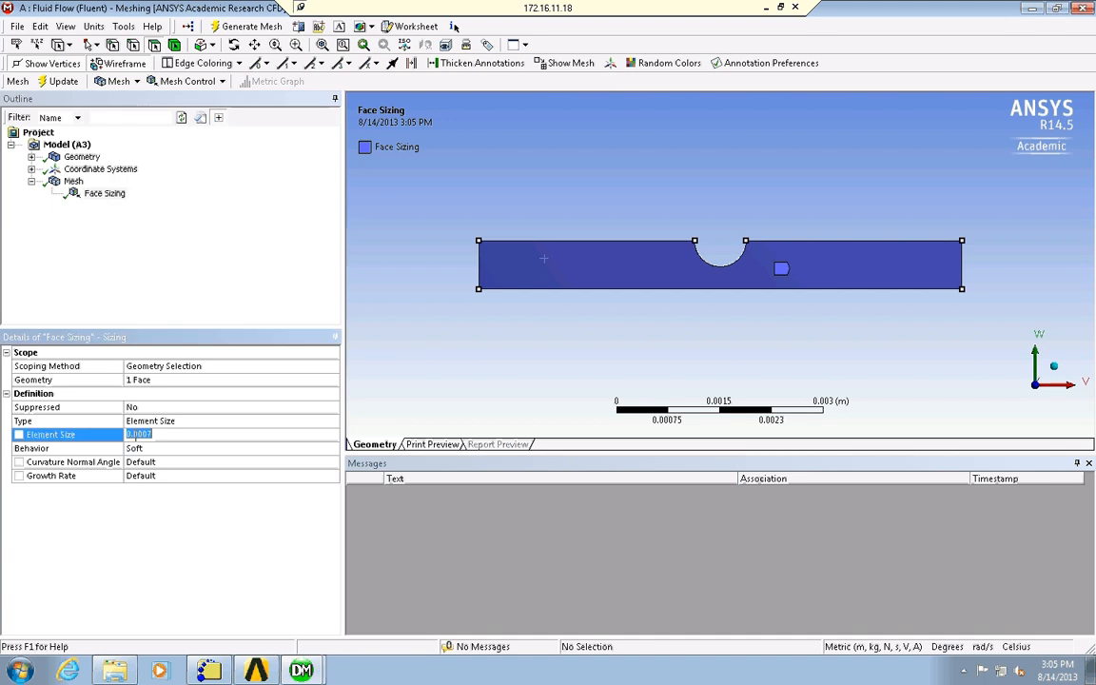
{"action": "type", "text": "0.0001"}
{"action": "left_click", "coordinate": [61, 81]}
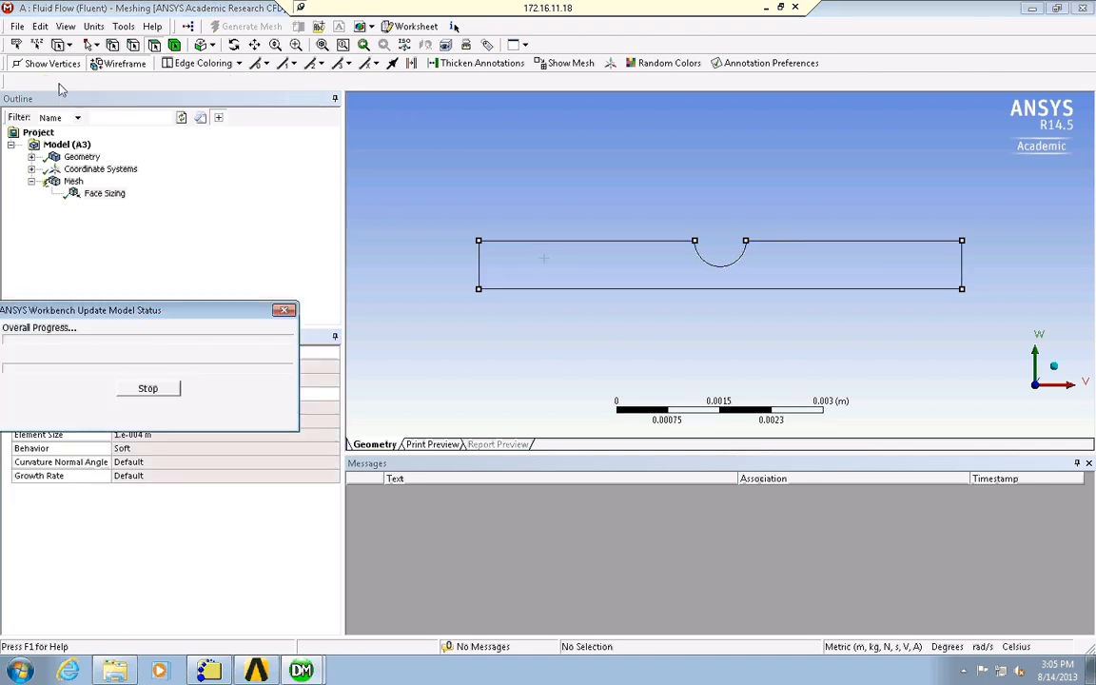
{"action": "left_click", "coordinate": [73, 182]}
{"action": "scroll", "coordinate": [308, 530], "scroll_direction": "down", "scroll_amount": 5}
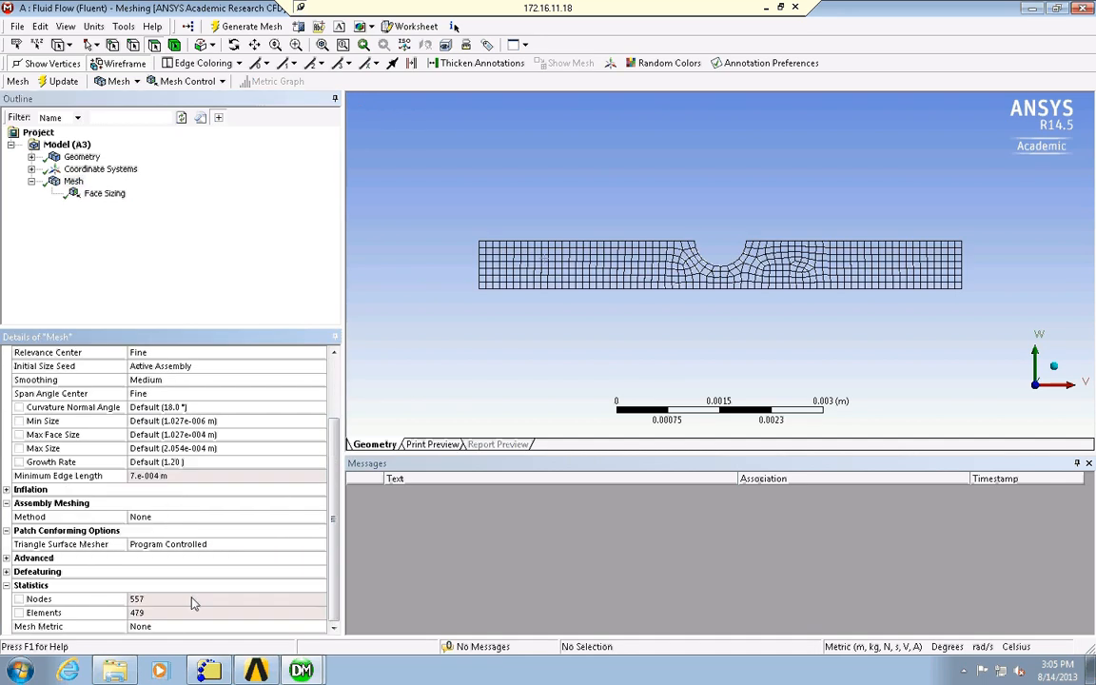
Set the face sizing's element size to 0.00003 m and update the mesh
{"action": "left_click", "coordinate": [105, 194]}
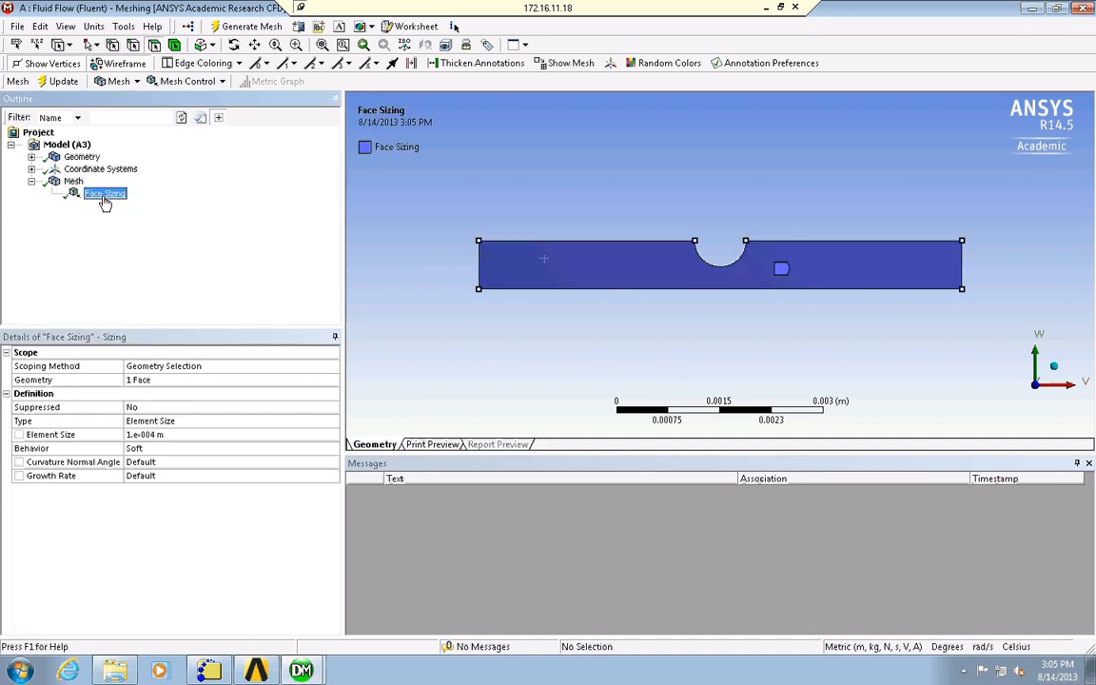
{"action": "left_click", "coordinate": [173, 436]}
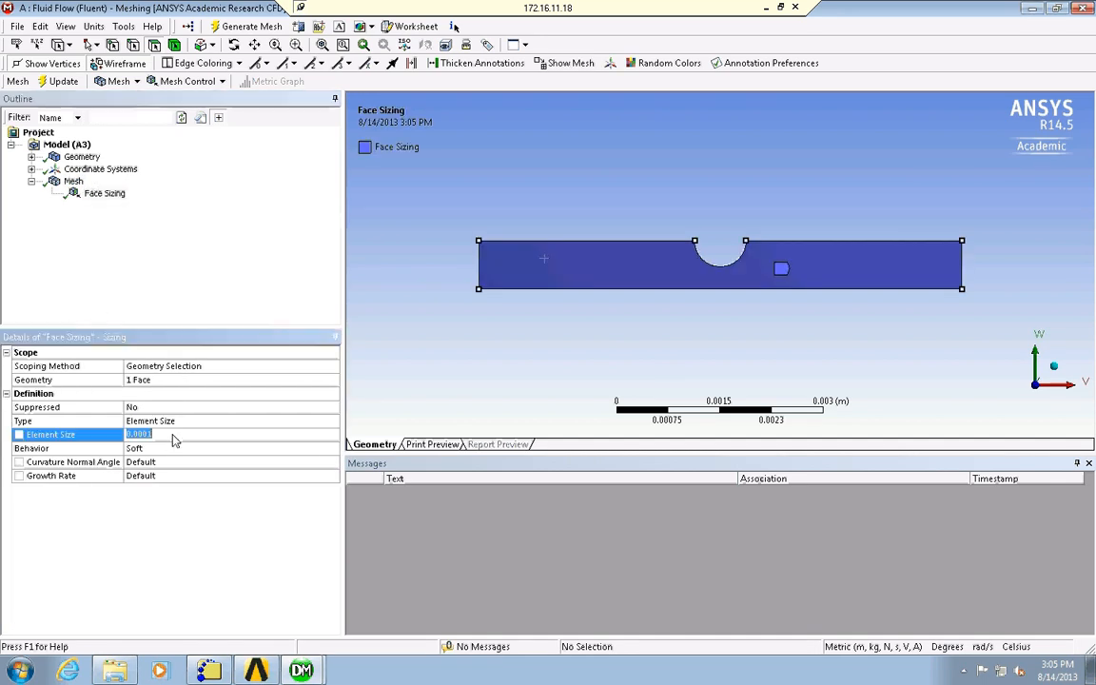
{"action": "left_click", "coordinate": [147, 434]}
{"action": "type", "text": "0"}
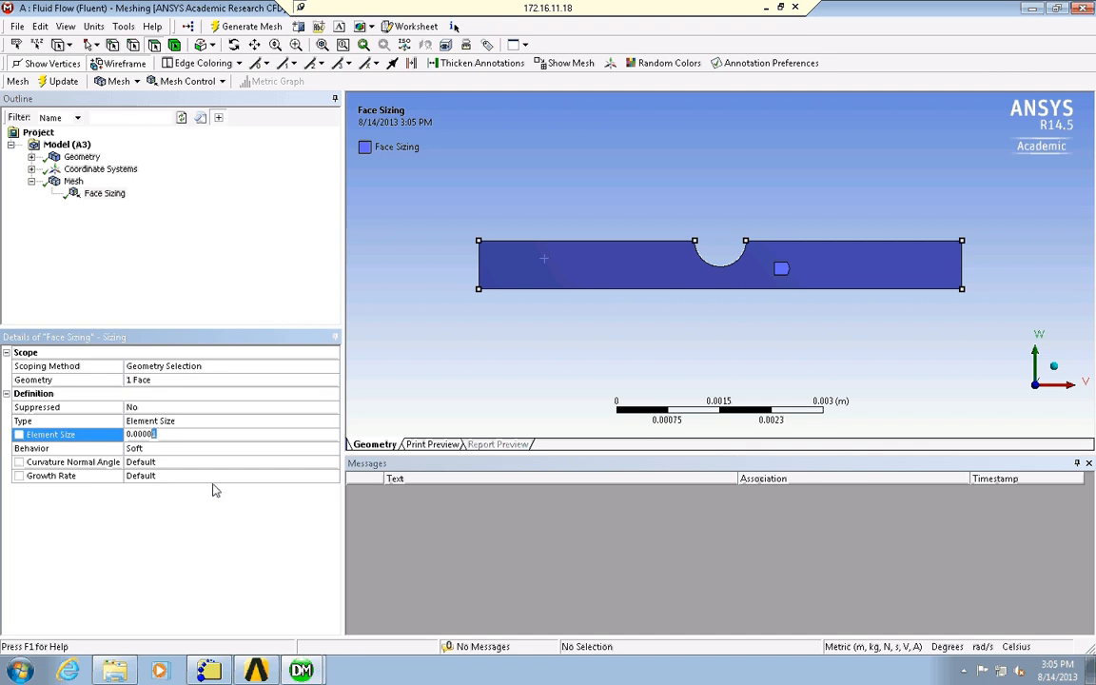
{"action": "type", "text": "3"}
{"action": "left_click", "coordinate": [62, 81]}
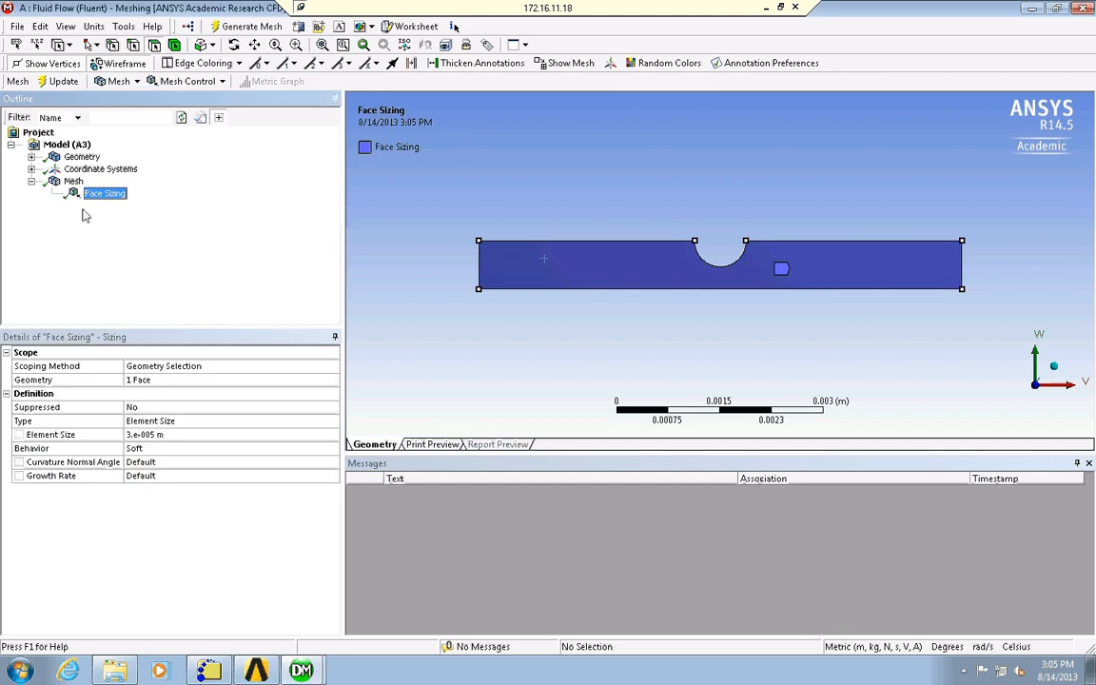
Display the generated mesh and check its node and element statistics
{"action": "left_click", "coordinate": [73, 181]}
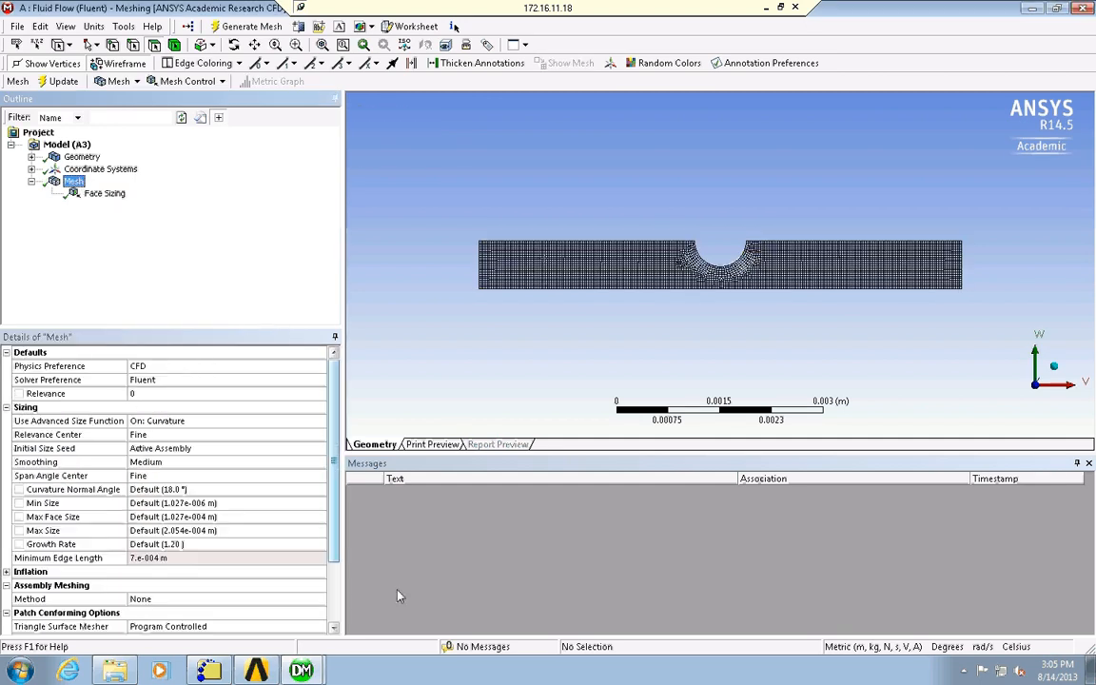
{"action": "left_click", "coordinate": [334, 616]}
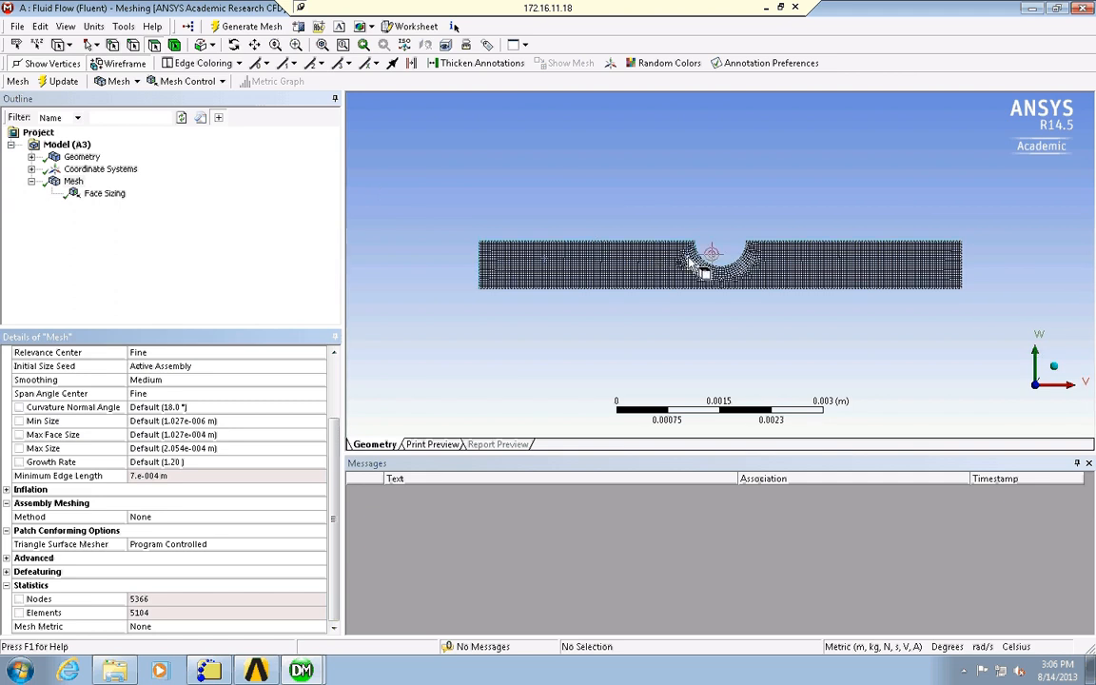
Show the Named Selections toolbar and look through its selection options
{"action": "left_click", "coordinate": [65, 27]}
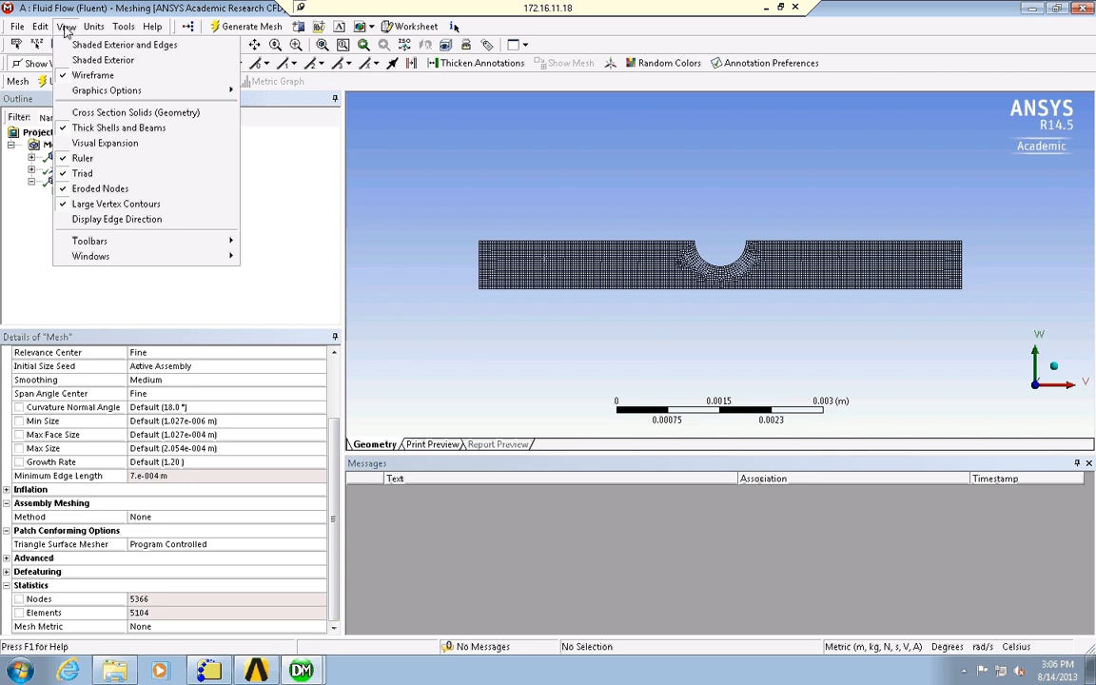
{"action": "mouse_move", "coordinate": [54, 32]}
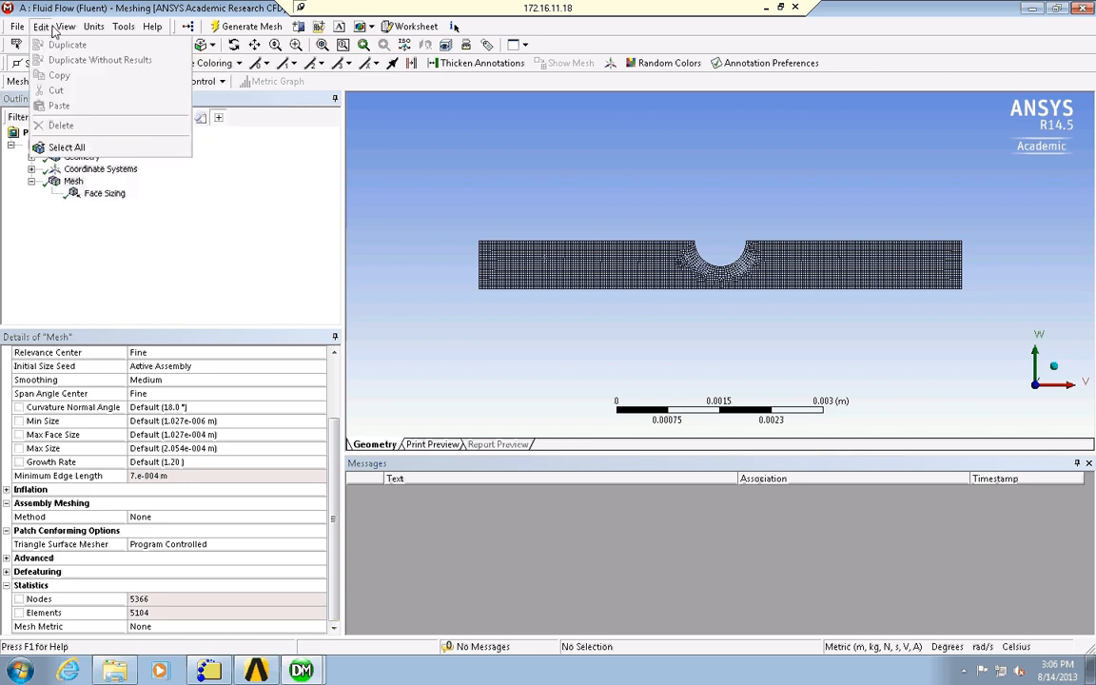
{"action": "mouse_move", "coordinate": [121, 32]}
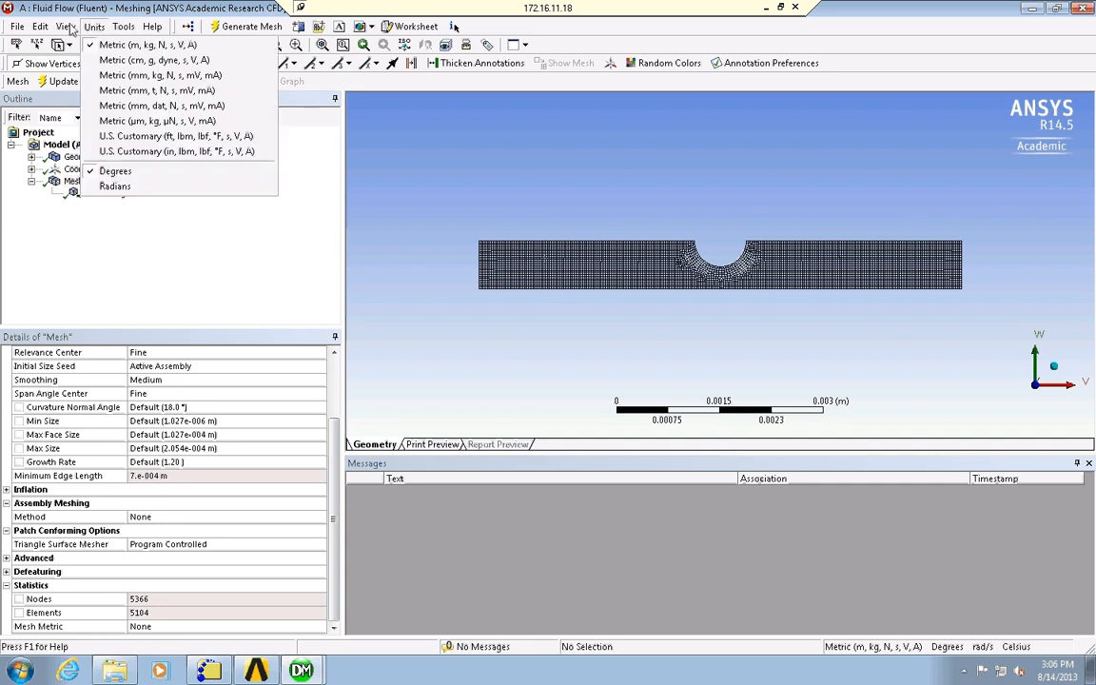
{"action": "mouse_move", "coordinate": [173, 245]}
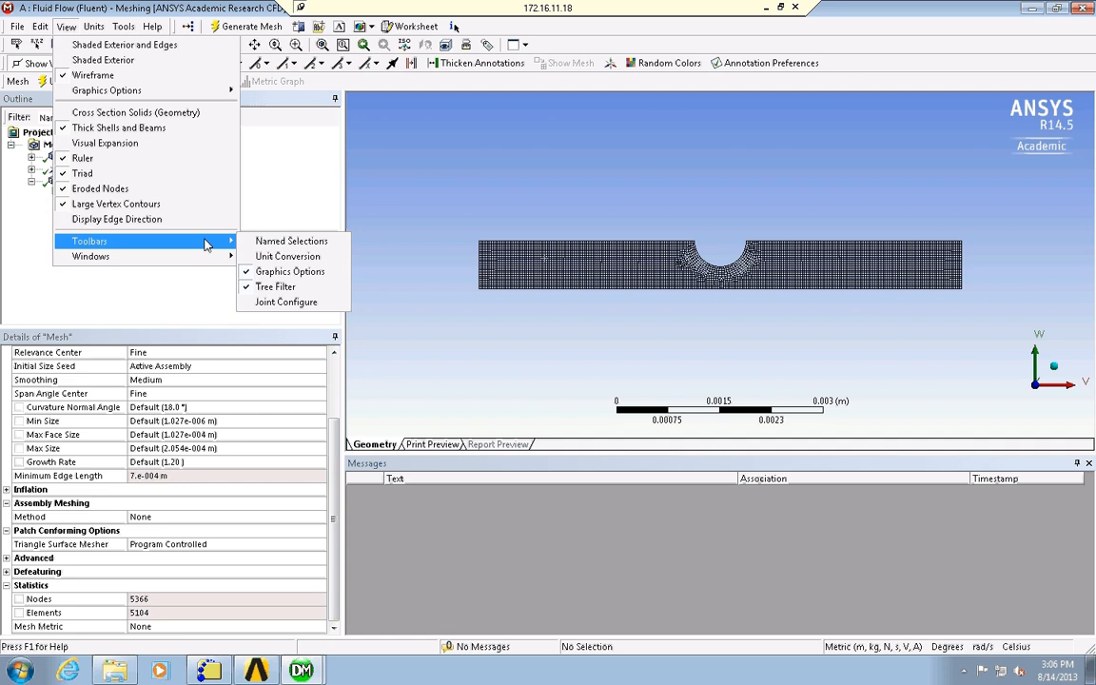
{"action": "left_click", "coordinate": [279, 246]}
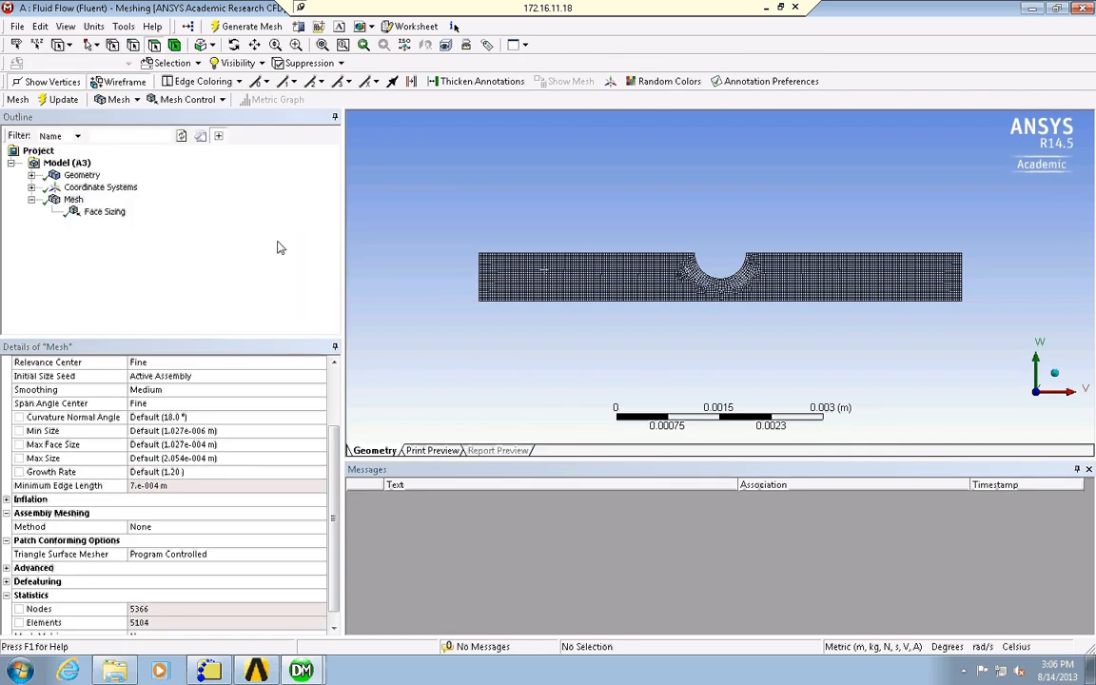
{"action": "left_click", "coordinate": [198, 64]}
{"action": "left_click", "coordinate": [198, 69]}
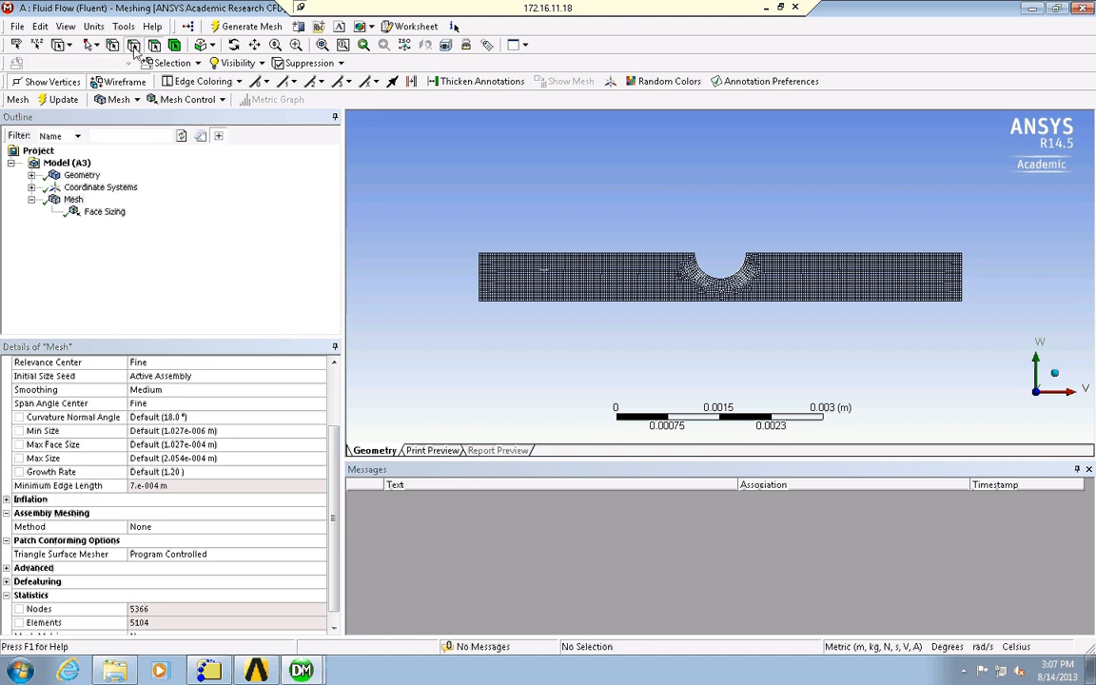
Add a Sizing mesh control scoped to the channel's left vertical edge
{"action": "left_click", "coordinate": [480, 286]}
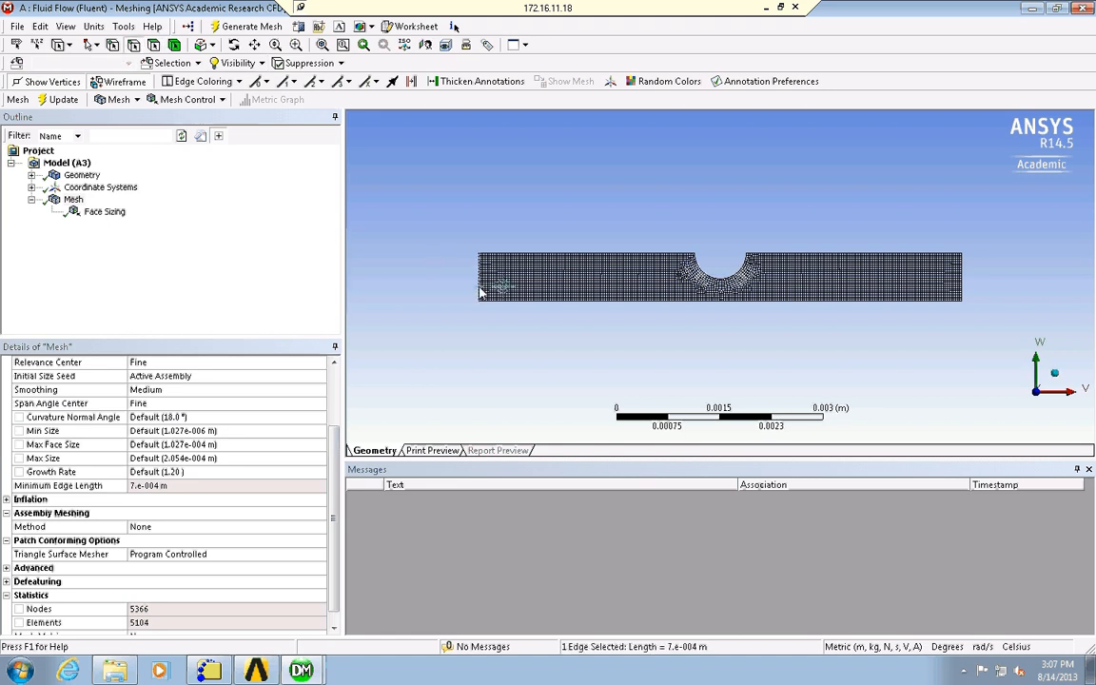
{"action": "right_click", "coordinate": [479, 287]}
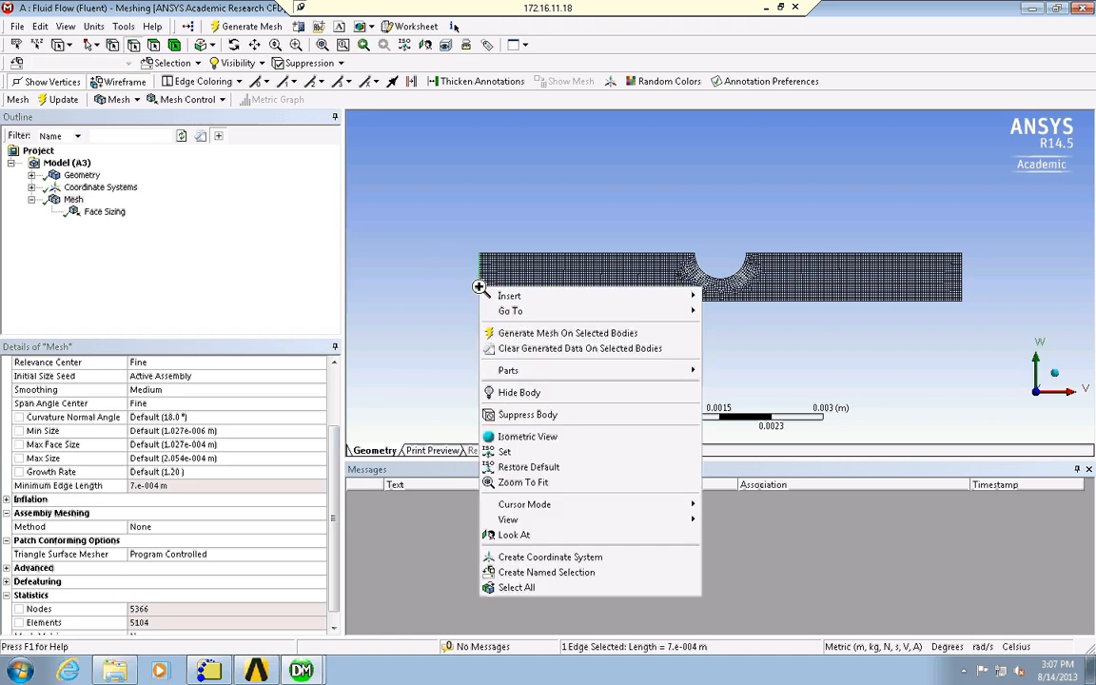
{"action": "mouse_move", "coordinate": [522, 300]}
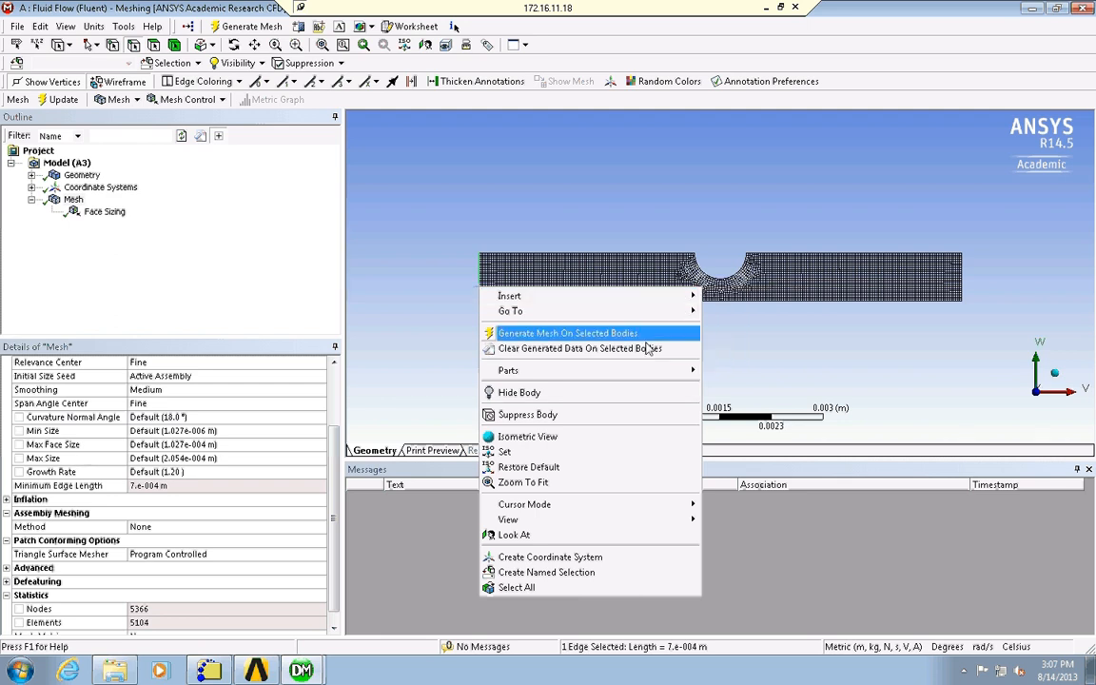
{"action": "mouse_move", "coordinate": [637, 378]}
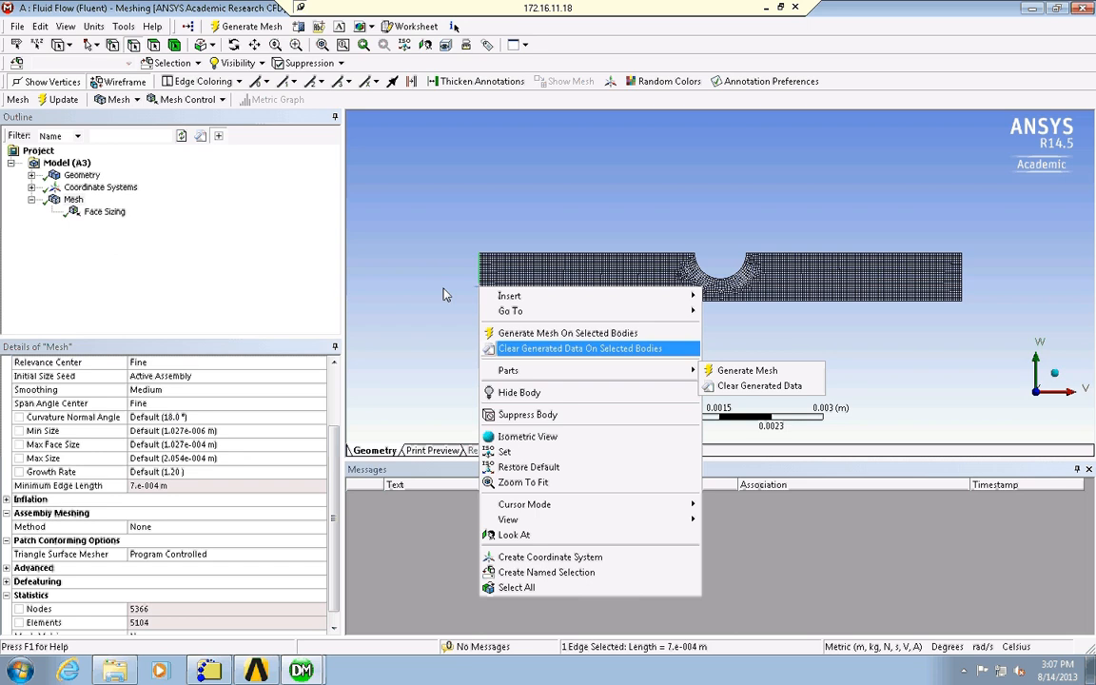
{"action": "left_click", "coordinate": [72, 201]}
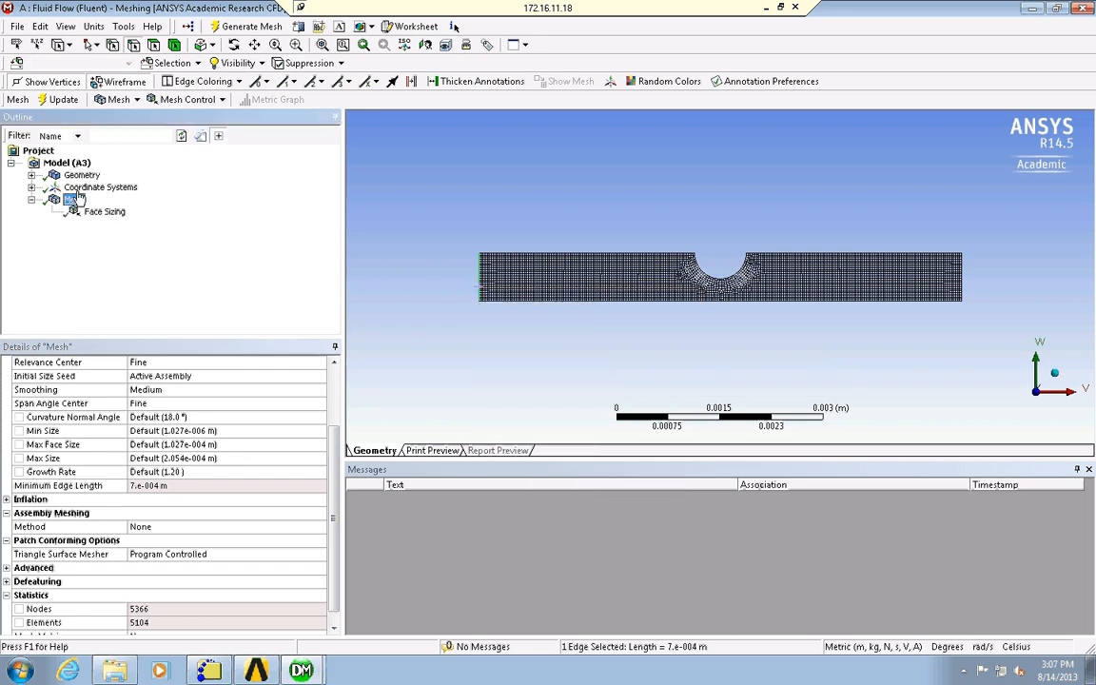
{"action": "right_click", "coordinate": [72, 204]}
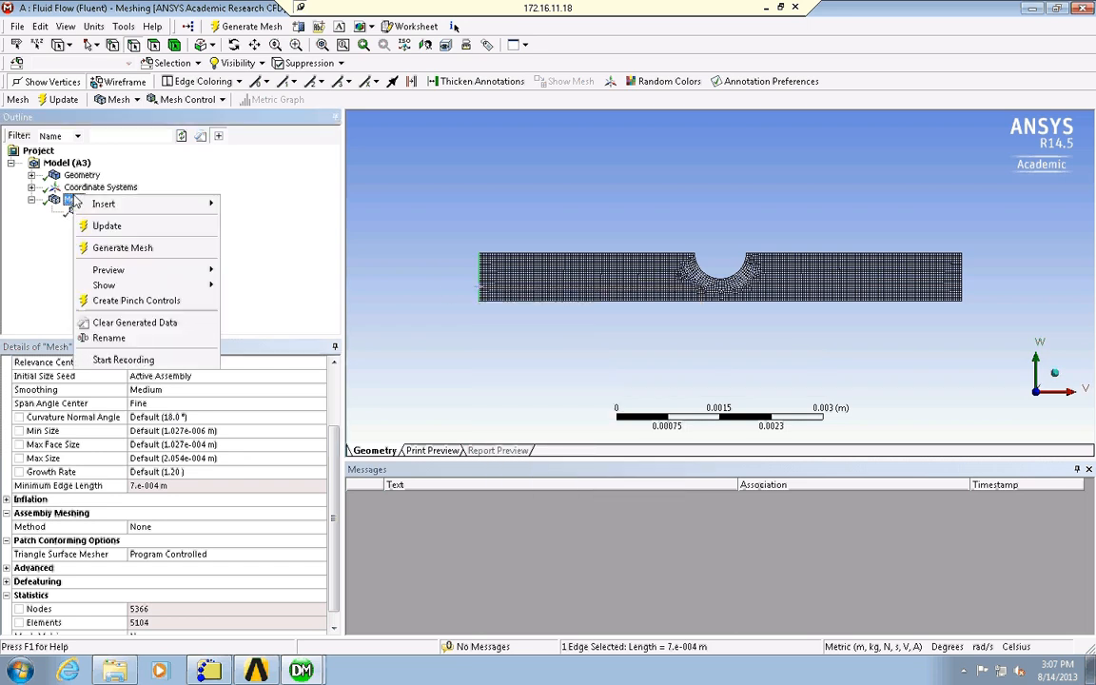
{"action": "mouse_move", "coordinate": [101, 208]}
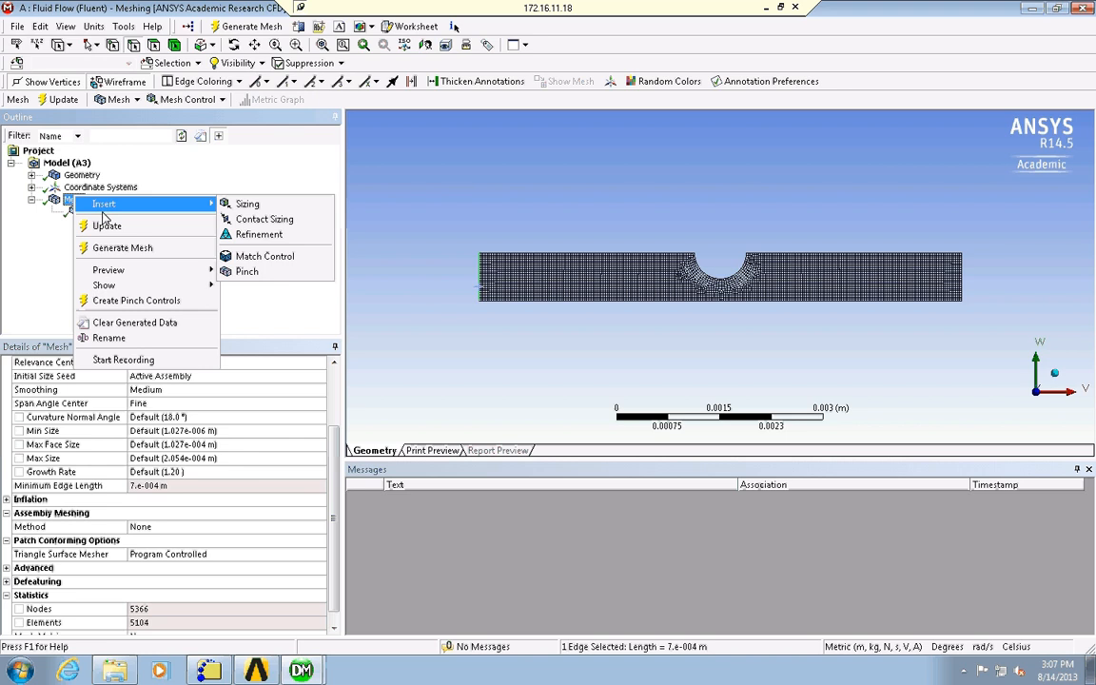
{"action": "mouse_move", "coordinate": [135, 283]}
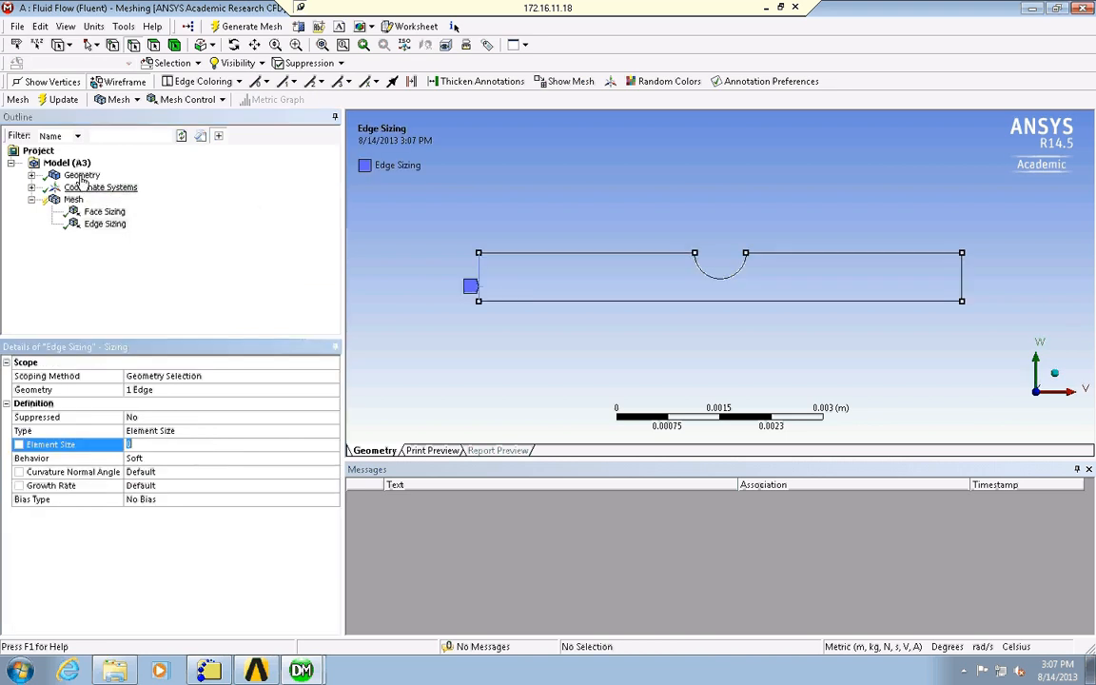
Create a named selection called axis from the surface body
{"action": "right_click", "coordinate": [82, 176]}
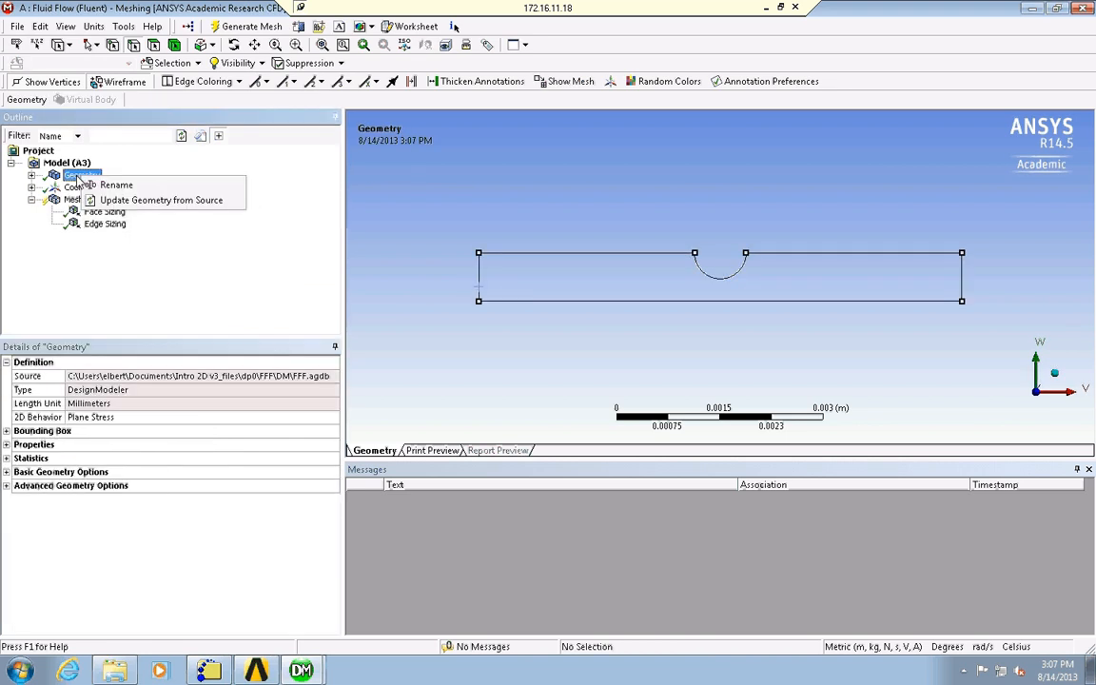
{"action": "left_click", "coordinate": [33, 177]}
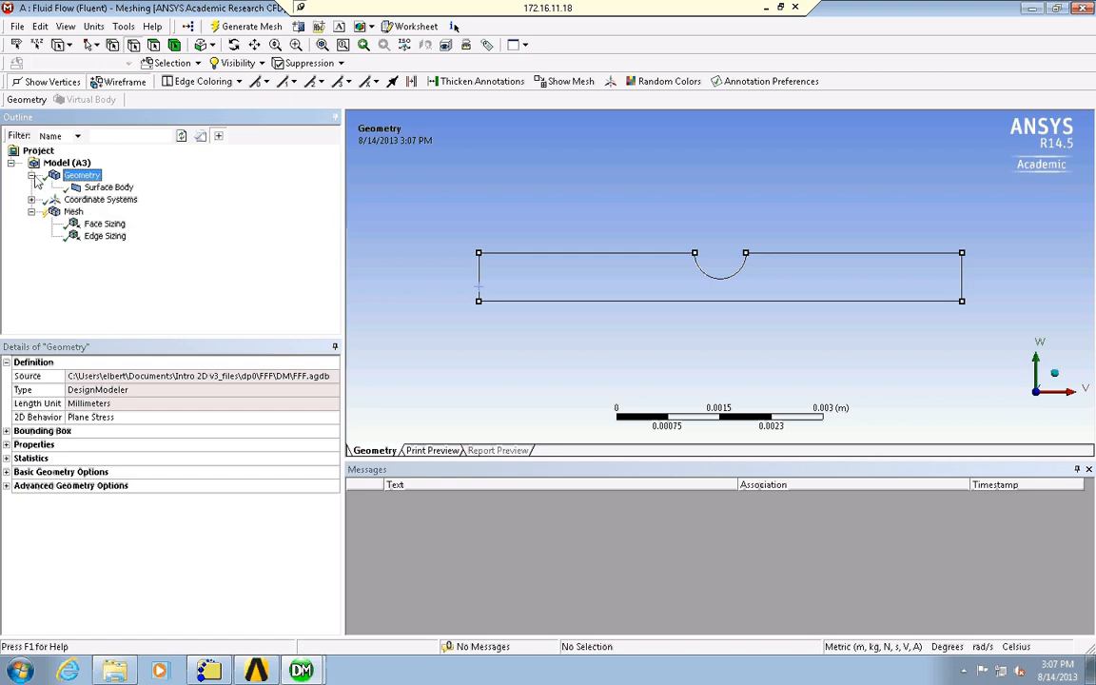
{"action": "right_click", "coordinate": [106, 187]}
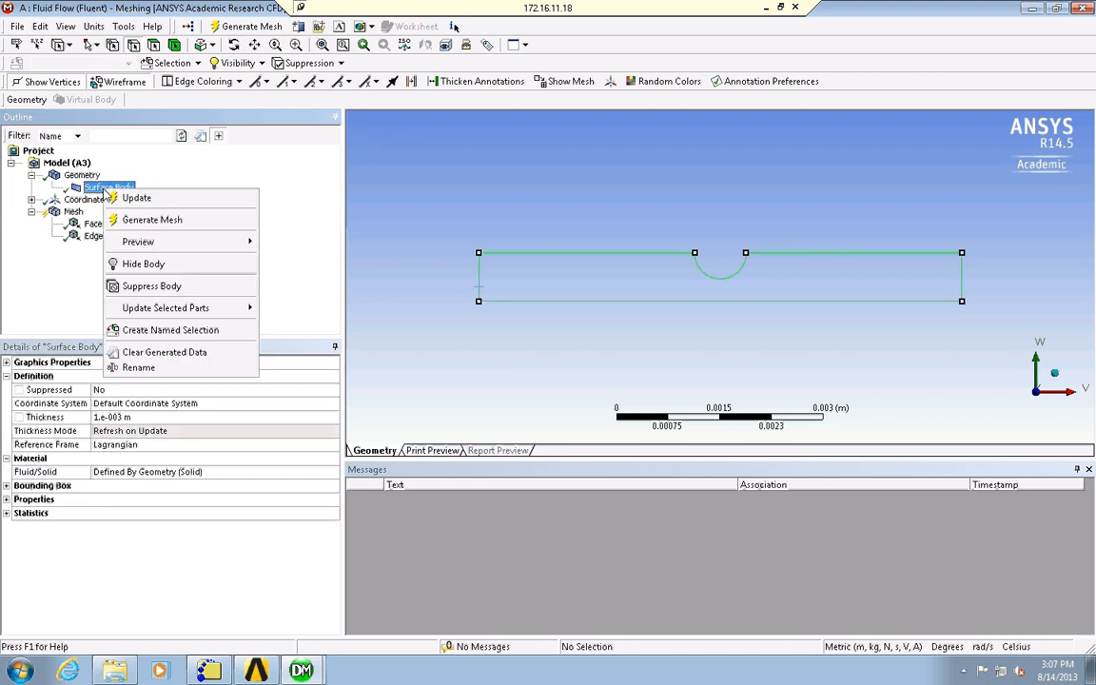
{"action": "left_click", "coordinate": [186, 334]}
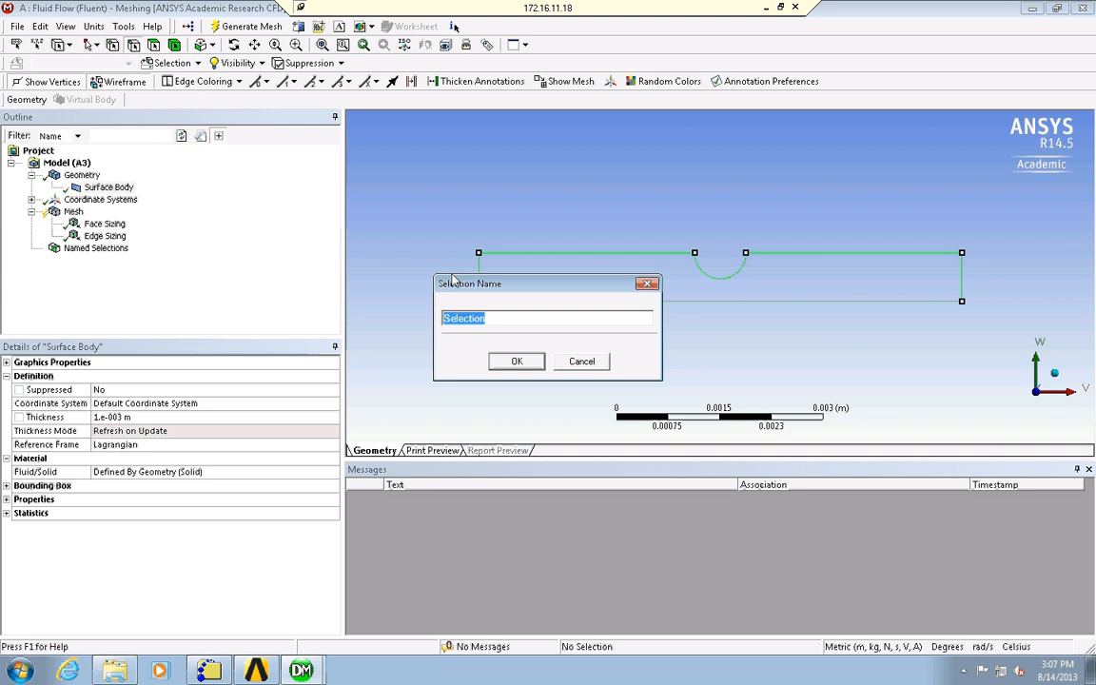
{"action": "type", "text": "inlet"}
{"action": "key", "text": "Return"}
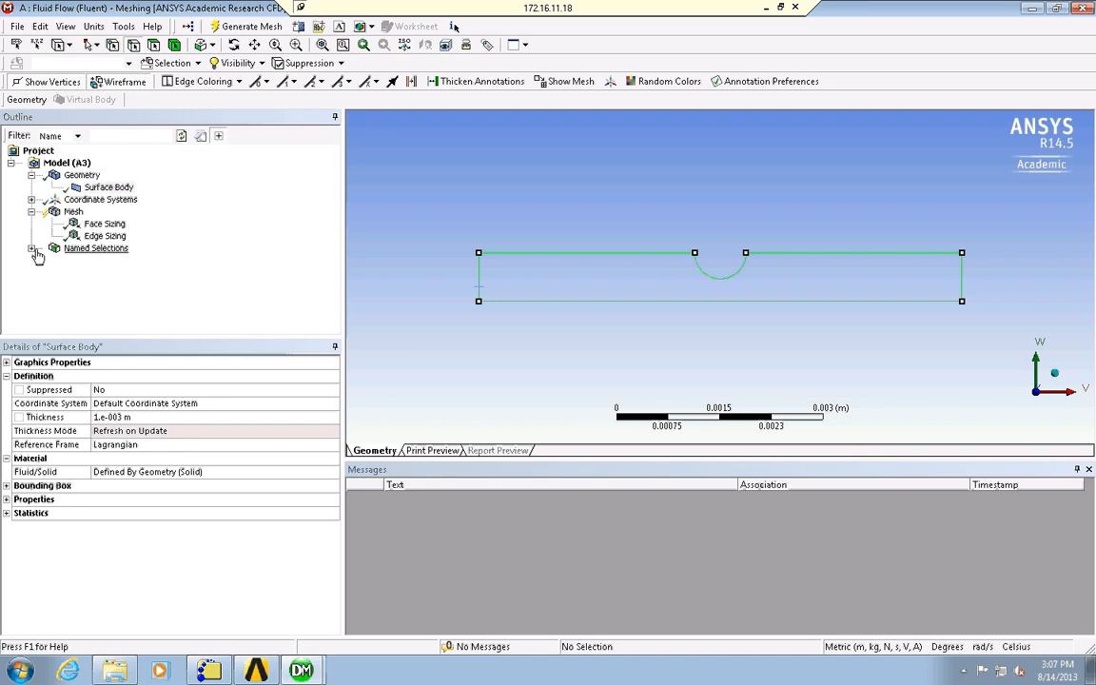
Change the scope of the axis named selection from the body to the channel's bottom edge
{"action": "left_click", "coordinate": [87, 250]}
{"action": "left_click", "coordinate": [31, 248]}
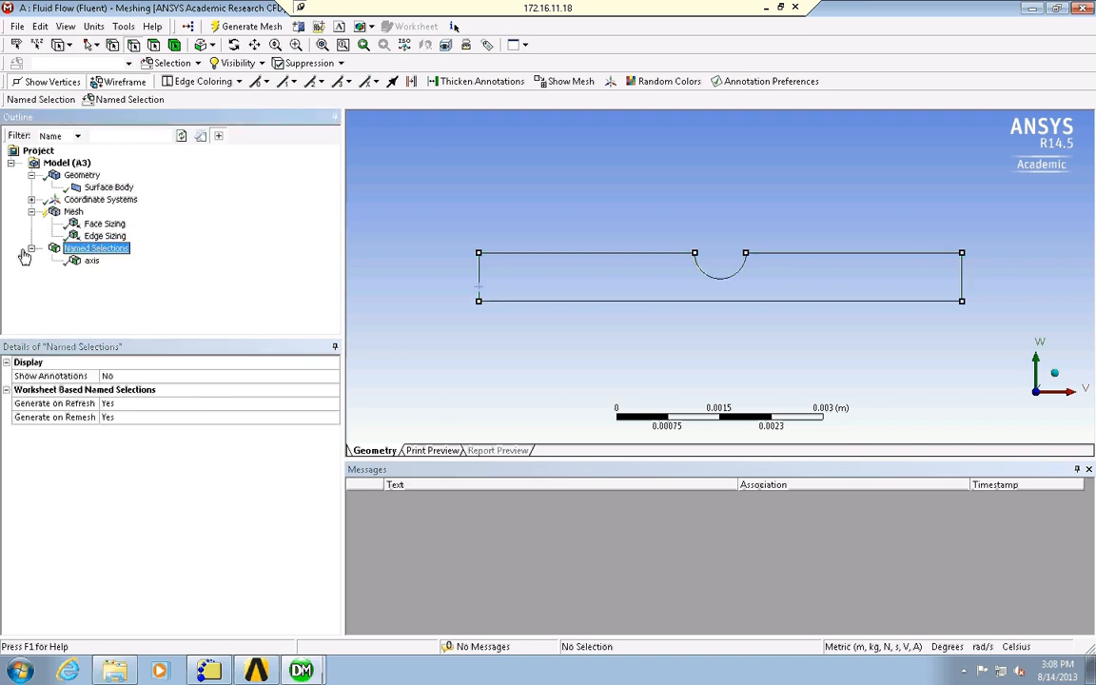
{"action": "left_click", "coordinate": [91, 263]}
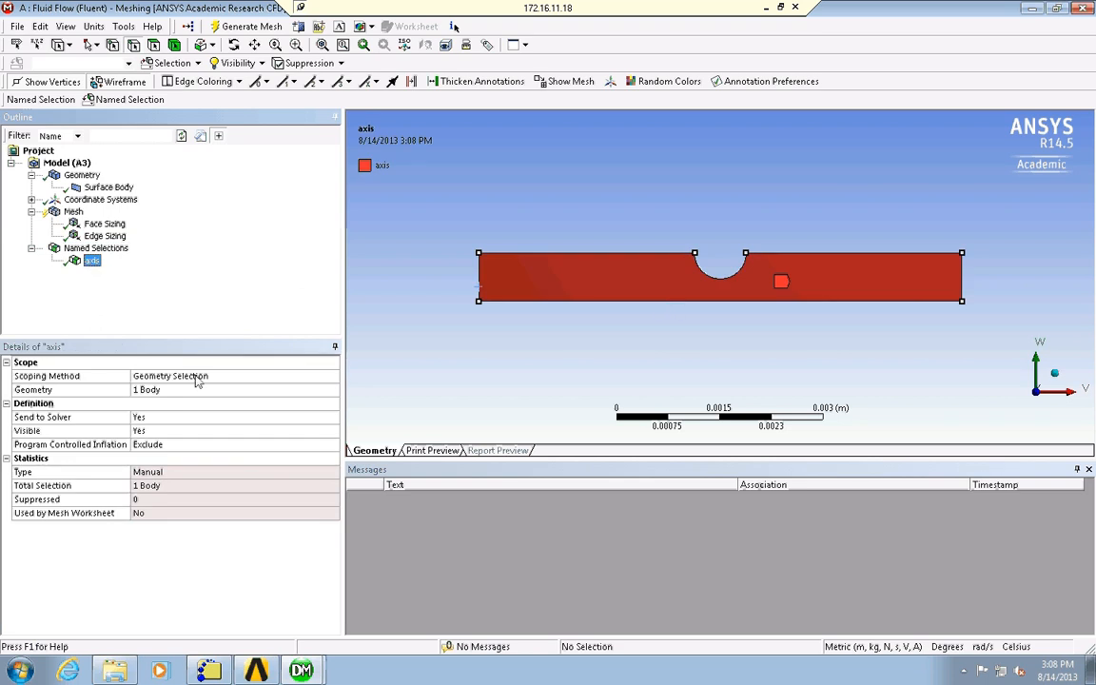
{"action": "left_click", "coordinate": [162, 398]}
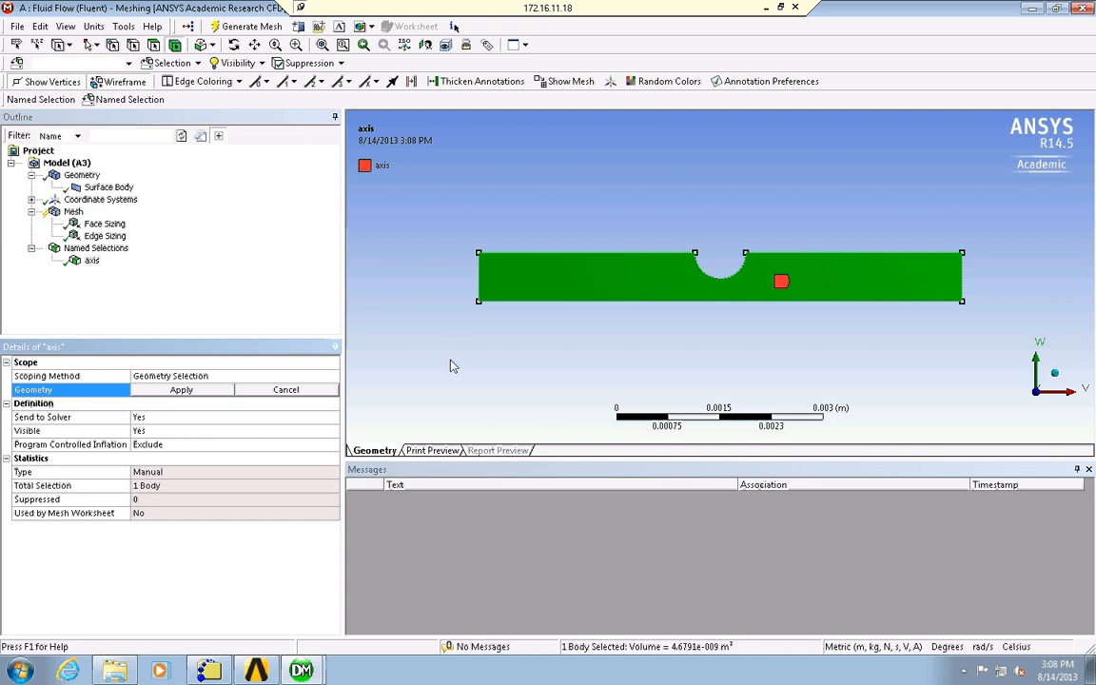
{"action": "left_click", "coordinate": [133, 45]}
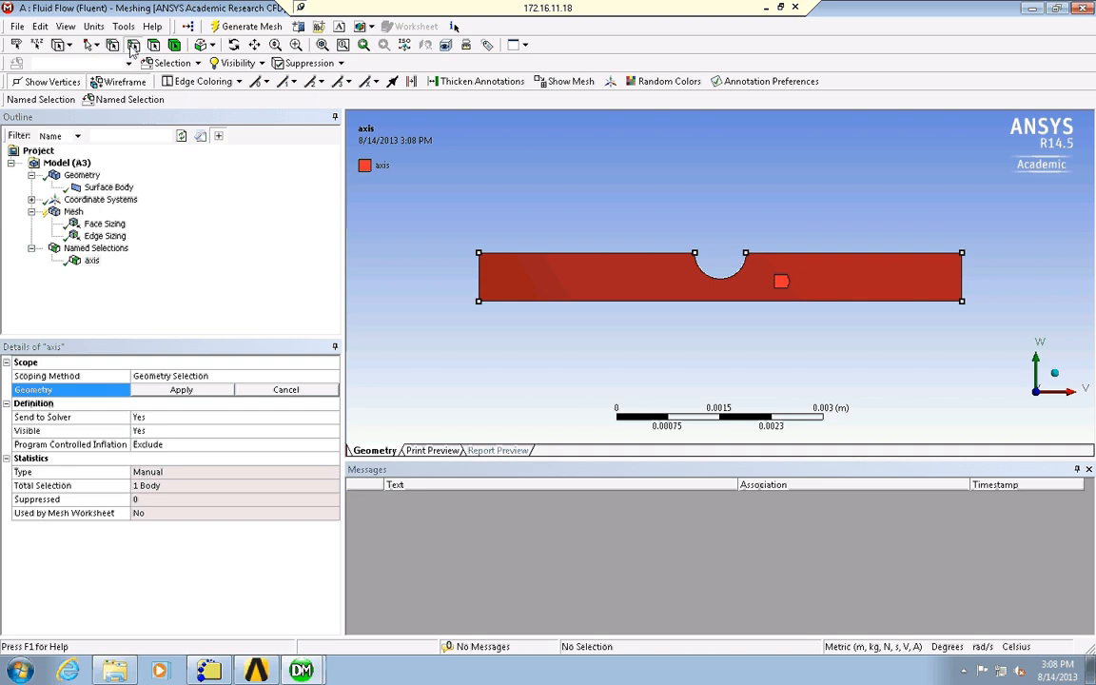
{"action": "left_click", "coordinate": [501, 303]}
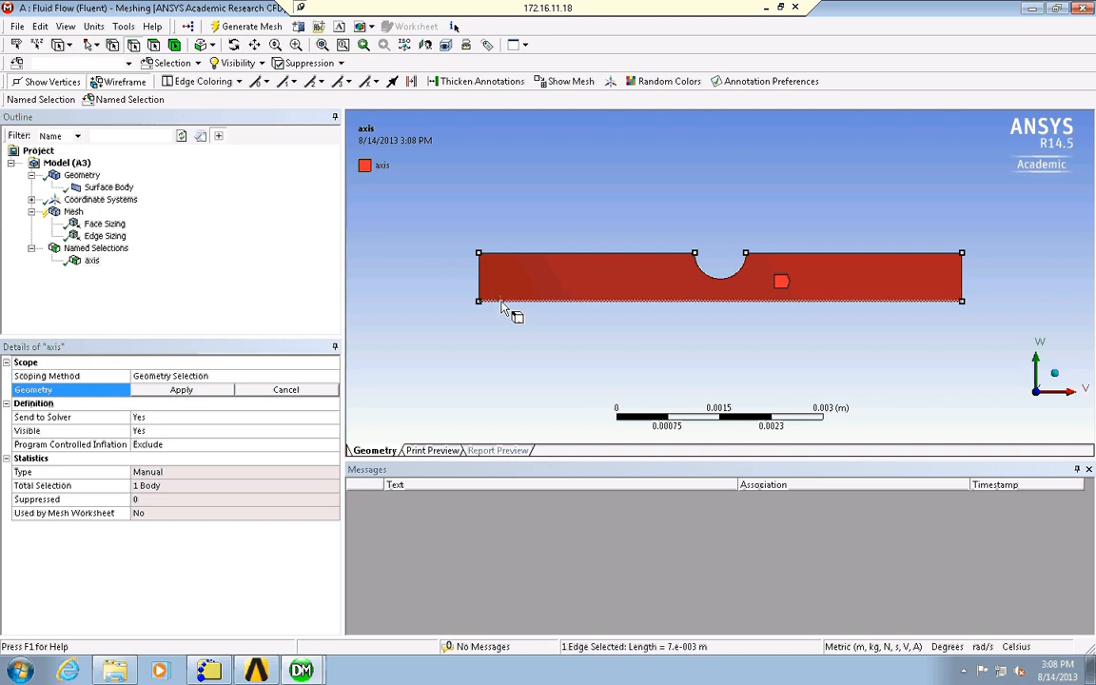
{"action": "left_click", "coordinate": [178, 390]}
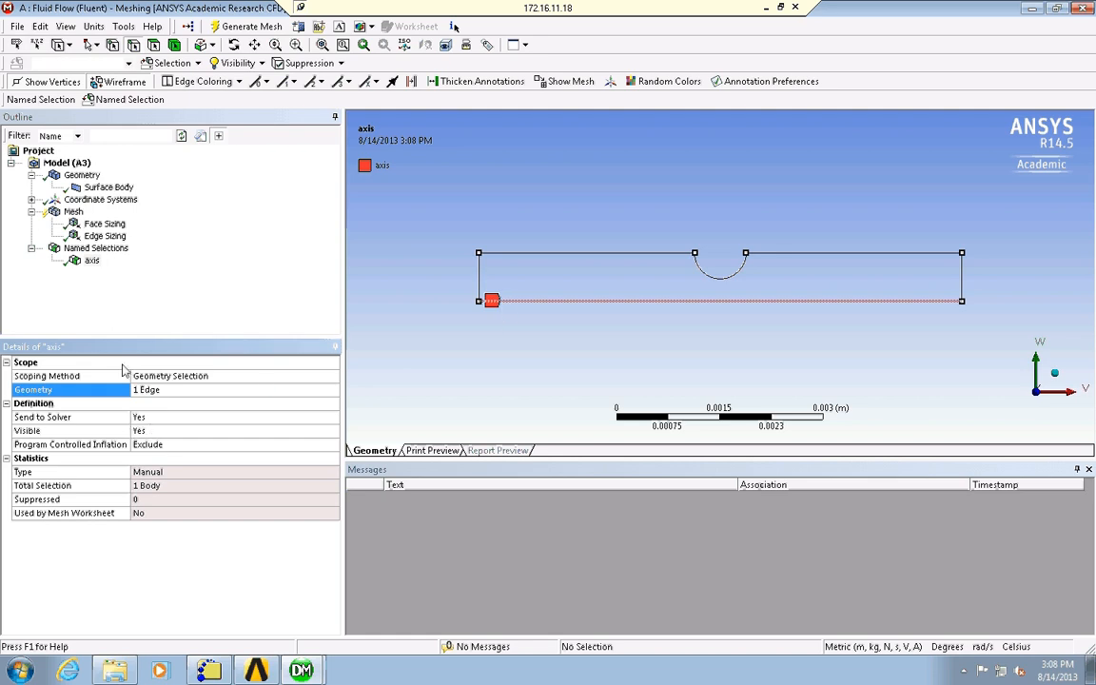
Insert another named selection and scope it to the channel's left vertical edge
{"action": "left_click", "coordinate": [99, 249]}
{"action": "right_click", "coordinate": [99, 250]}
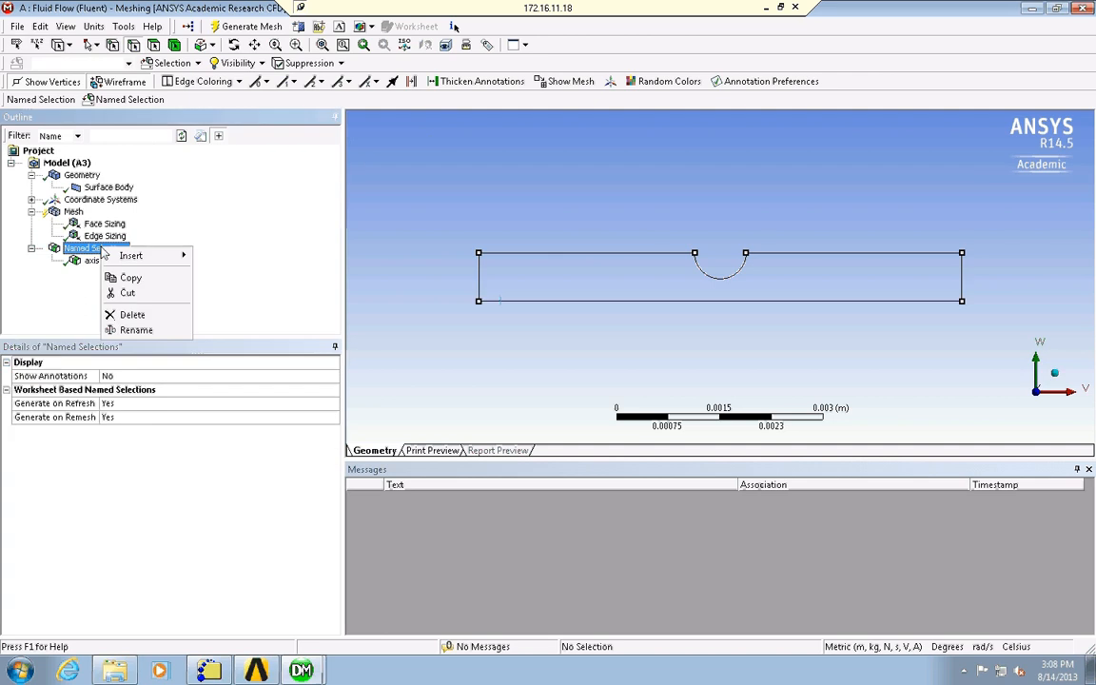
{"action": "mouse_move", "coordinate": [134, 257]}
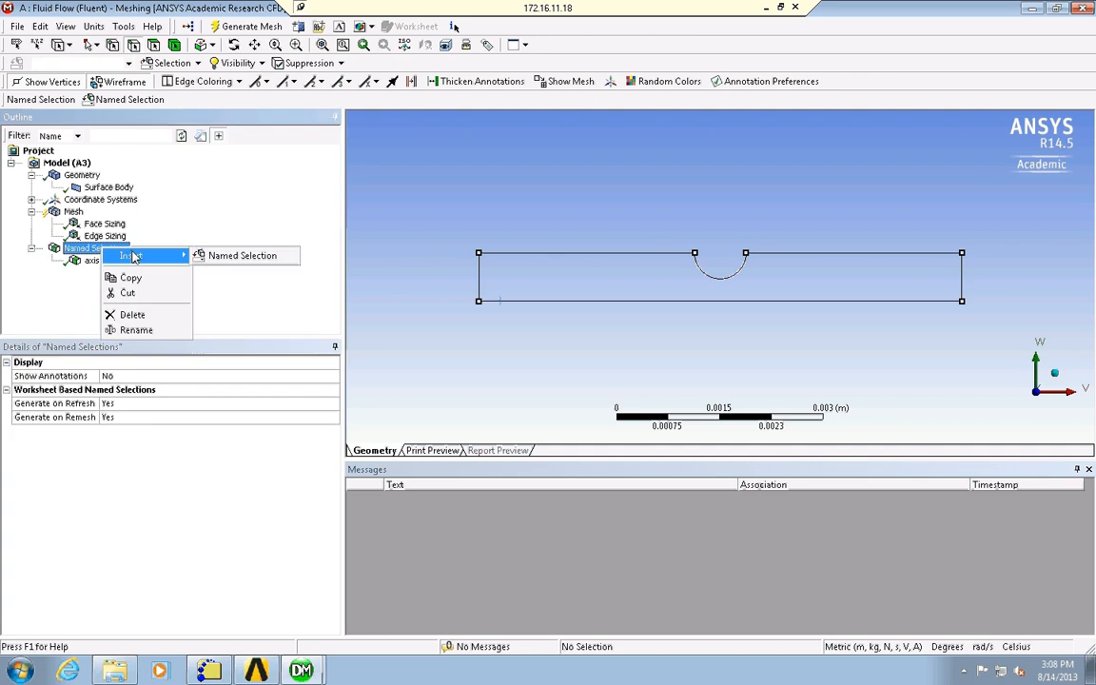
{"action": "left_click", "coordinate": [240, 255]}
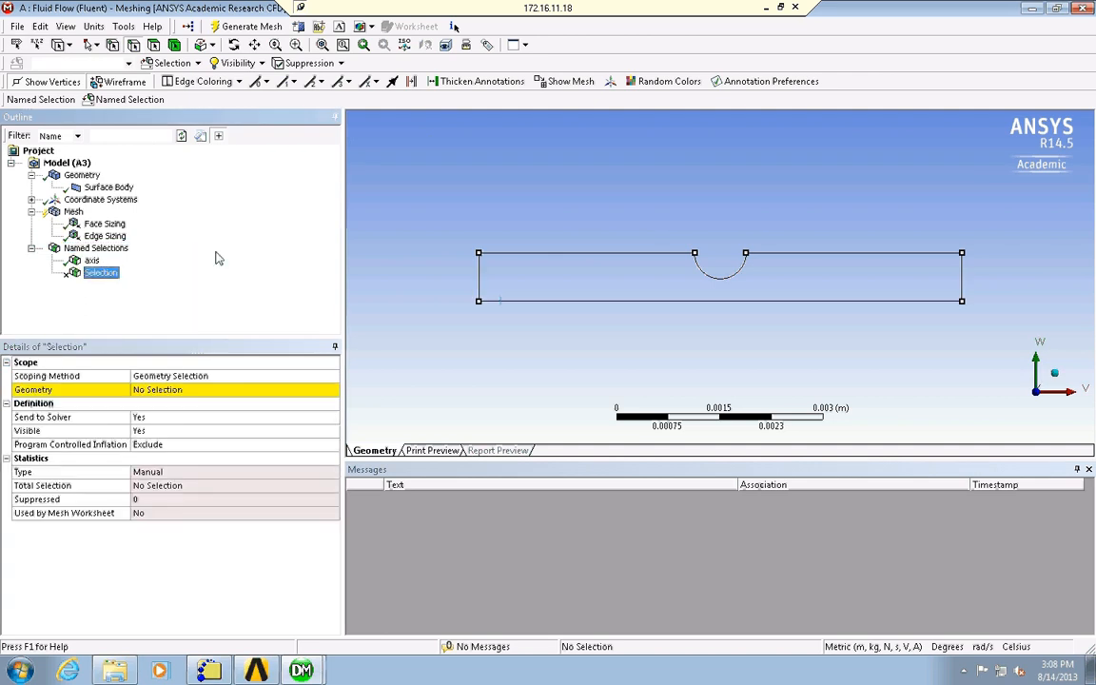
{"action": "left_click", "coordinate": [480, 285]}
{"action": "left_click", "coordinate": [193, 389]}
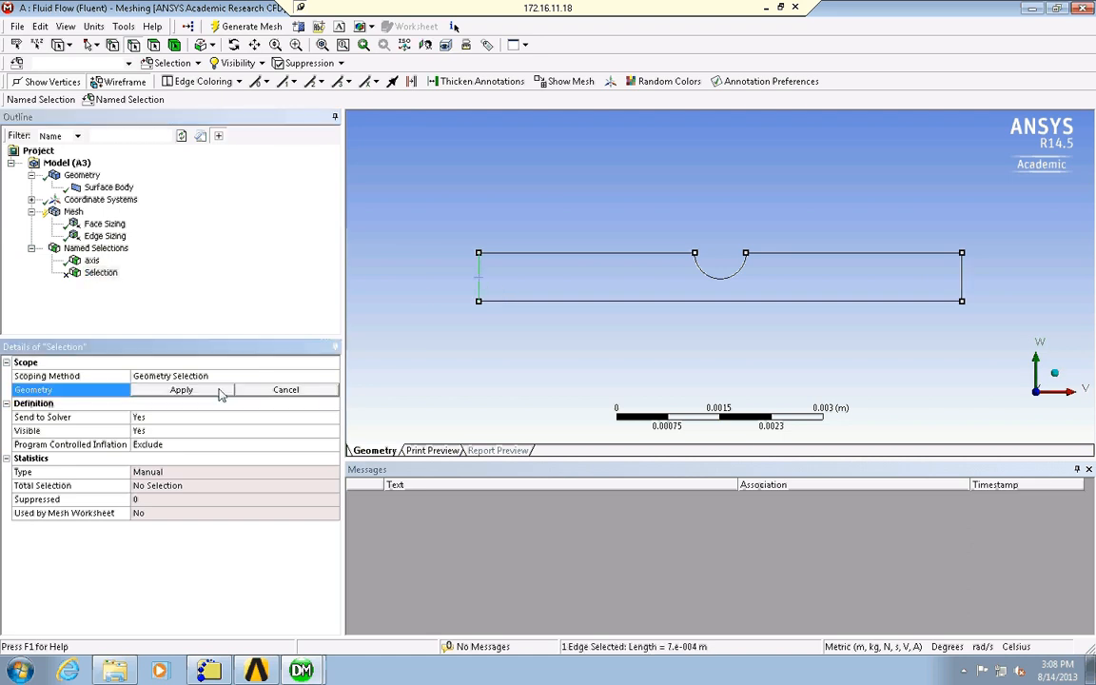
{"action": "left_click", "coordinate": [217, 390]}
Rename the left edge's named selection as inlet
{"action": "right_click", "coordinate": [99, 273]}
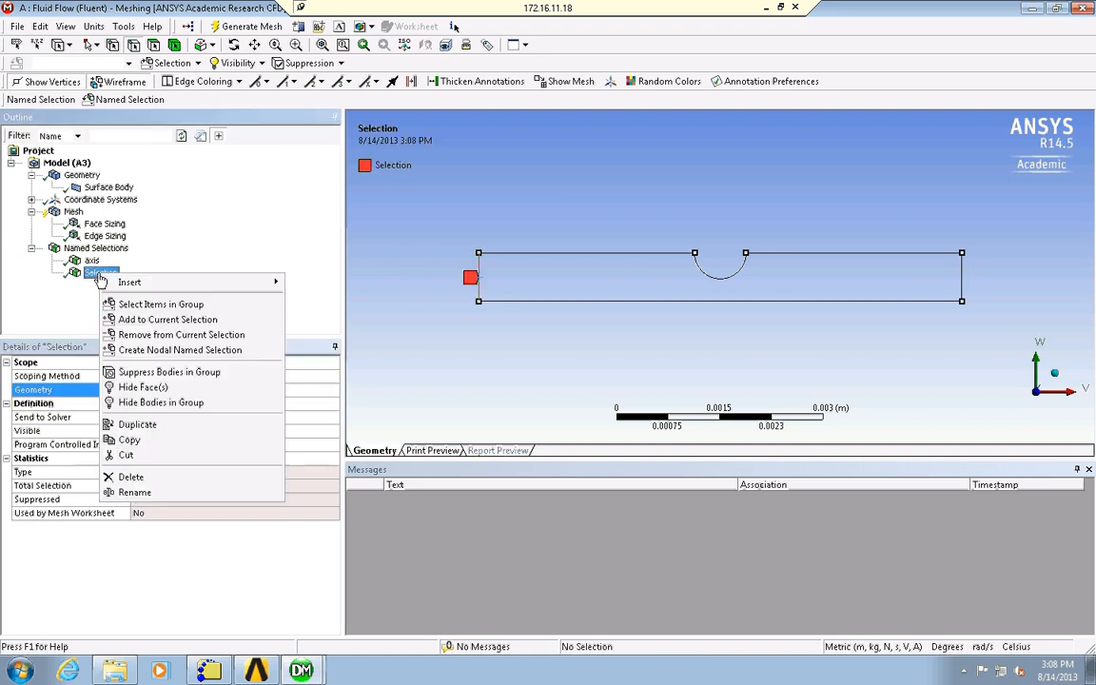
{"action": "left_click", "coordinate": [134, 492]}
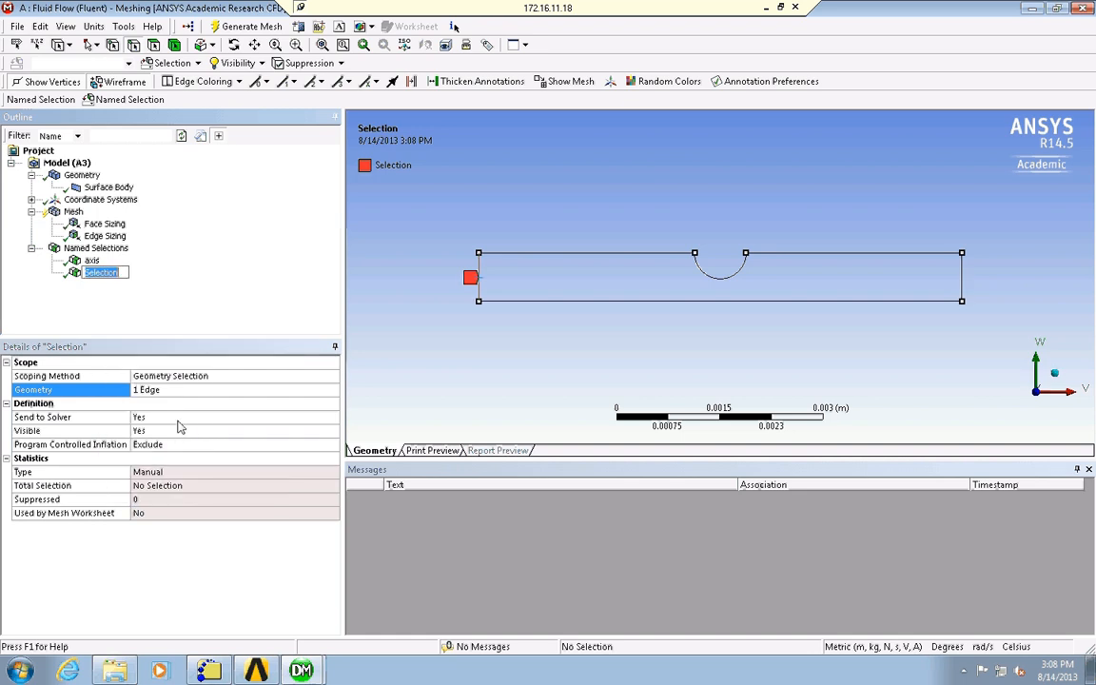
{"action": "type", "text": "inlet"}
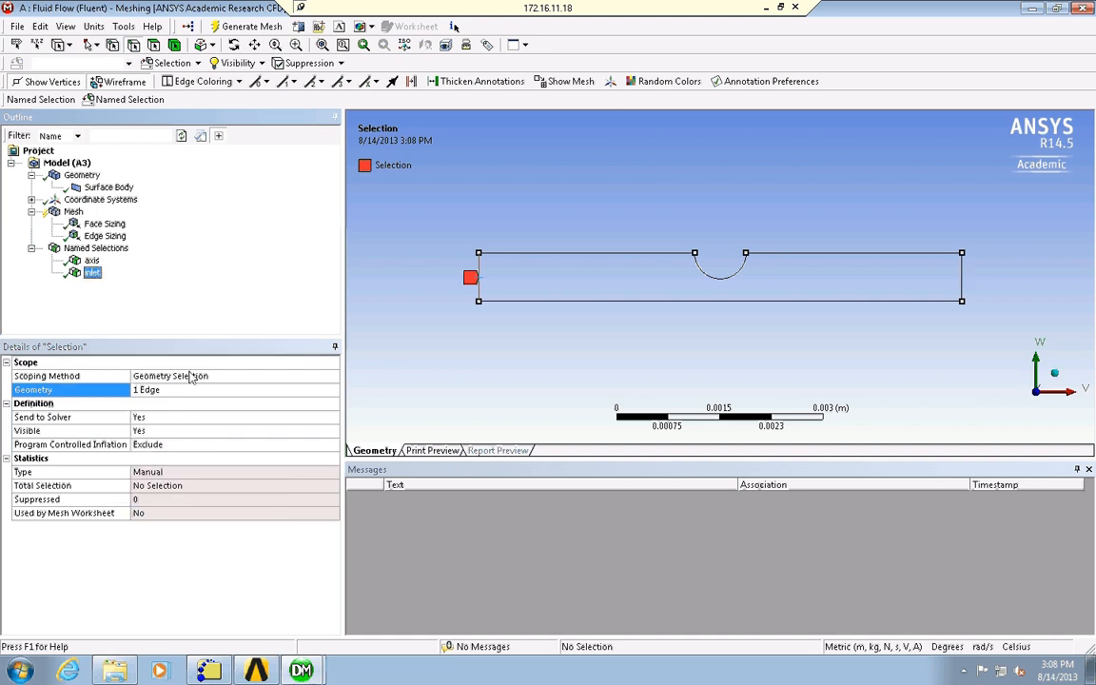
{"action": "key", "text": "Return"}
Insert another named selection and scope it to the channel's right vertical edge
{"action": "right_click", "coordinate": [98, 248]}
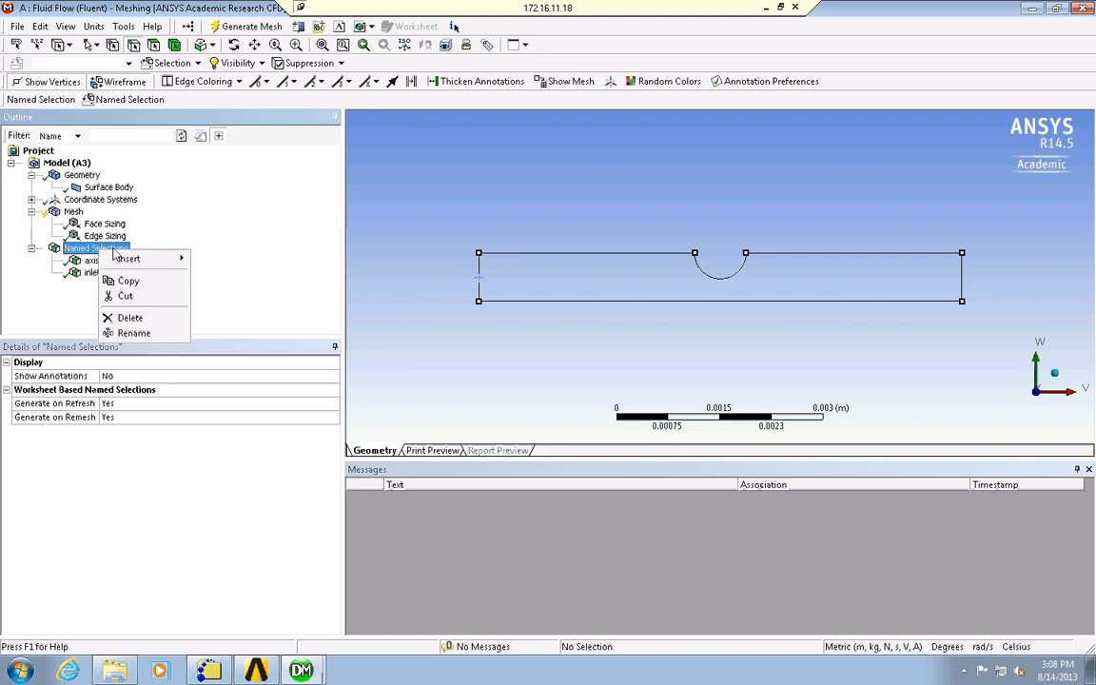
{"action": "mouse_move", "coordinate": [141, 258]}
{"action": "left_click", "coordinate": [218, 258]}
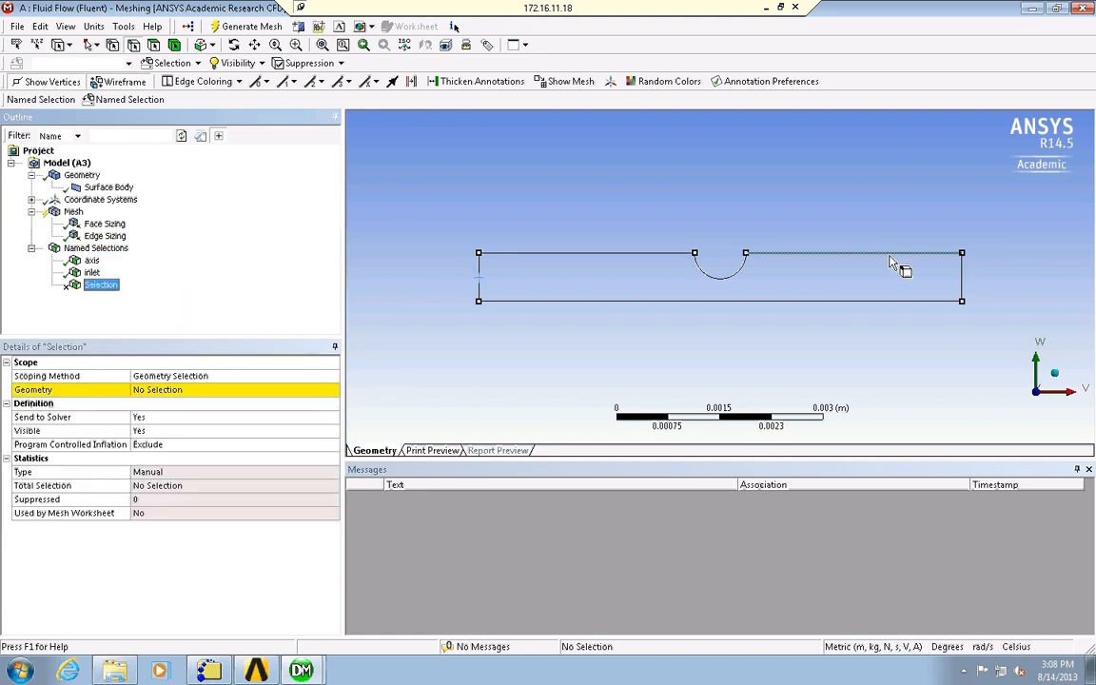
{"action": "left_click", "coordinate": [963, 276]}
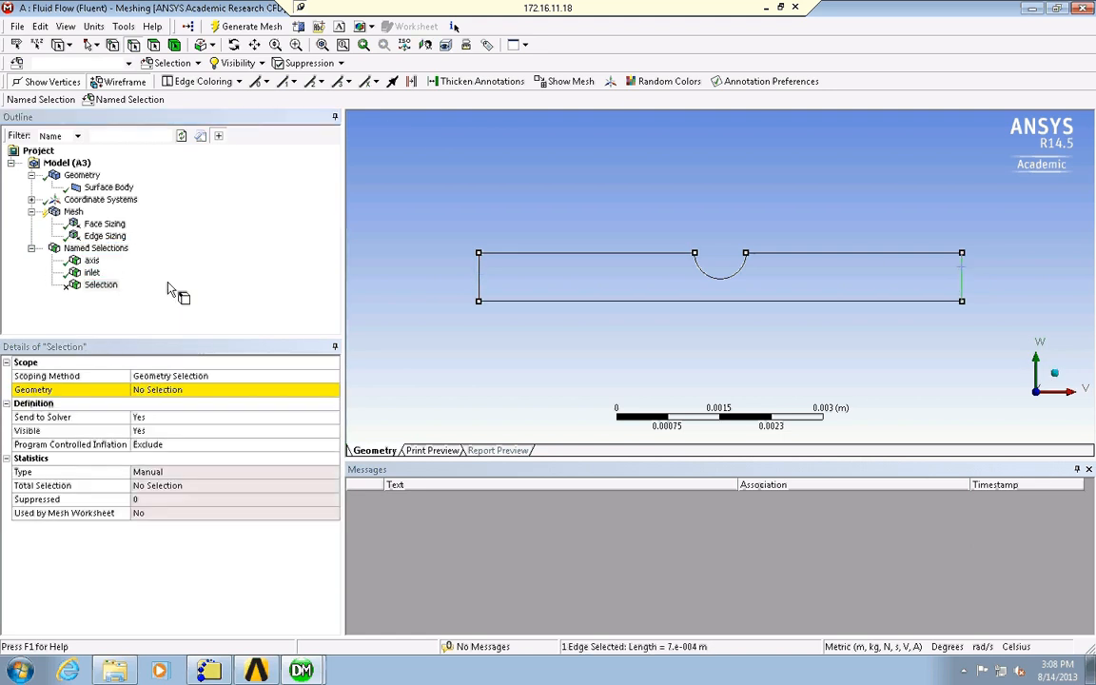
{"action": "left_click", "coordinate": [181, 392]}
{"action": "left_click", "coordinate": [181, 391]}
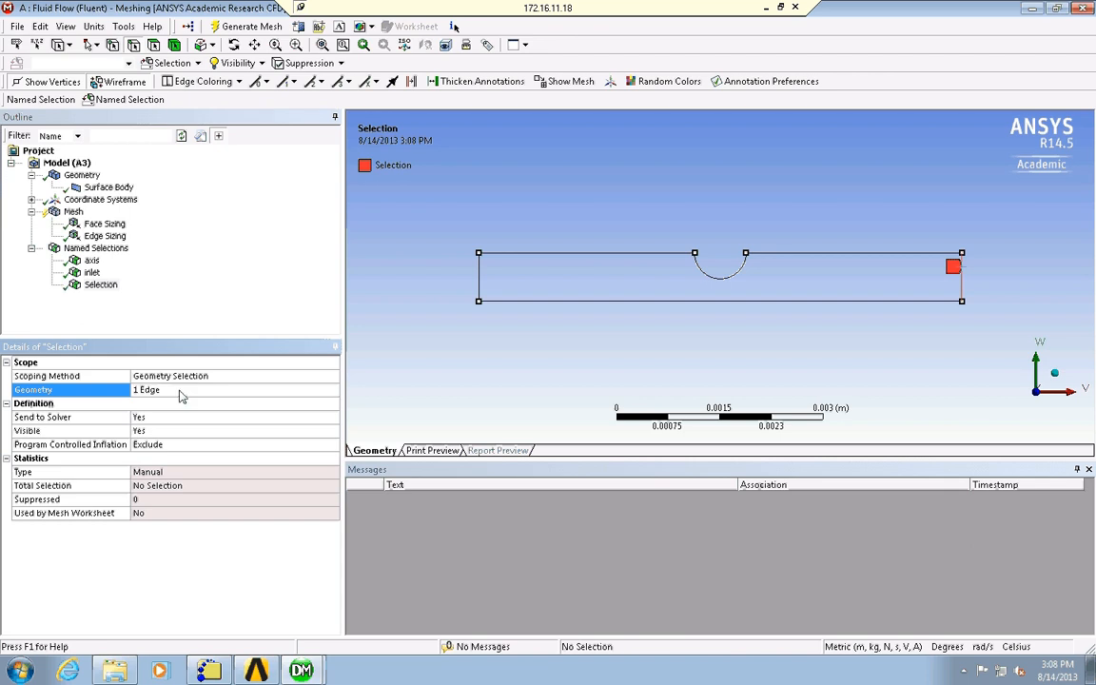
Rename the right edge's named selection as outlet
{"action": "right_click", "coordinate": [100, 285]}
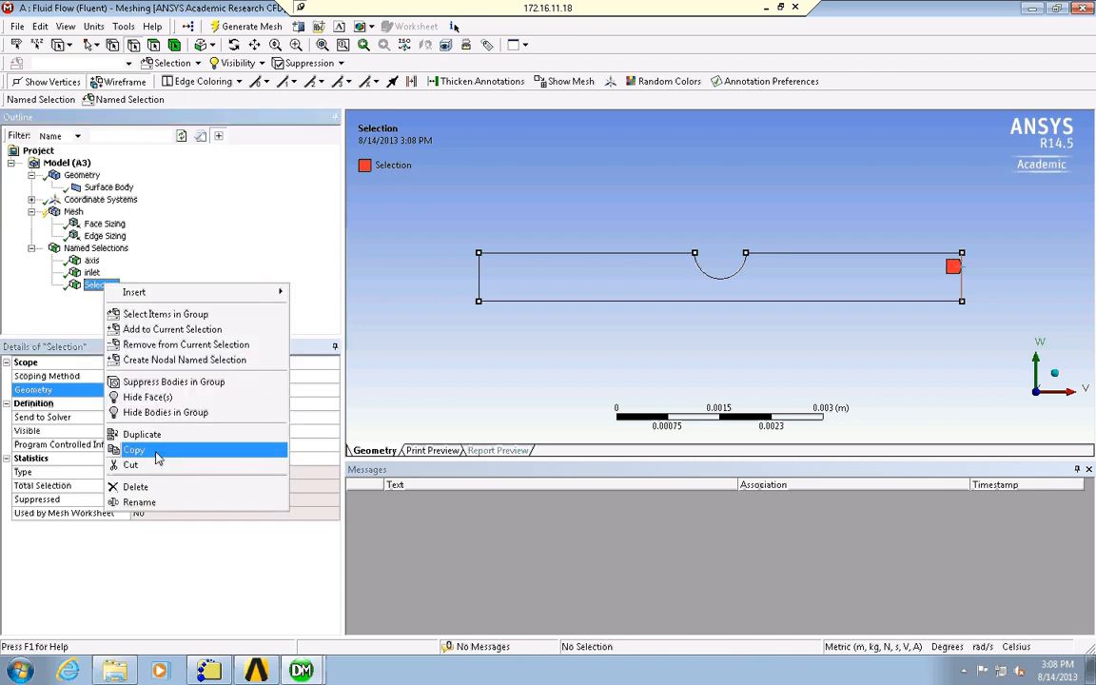
{"action": "left_click", "coordinate": [182, 503]}
{"action": "type", "text": "outlet"}
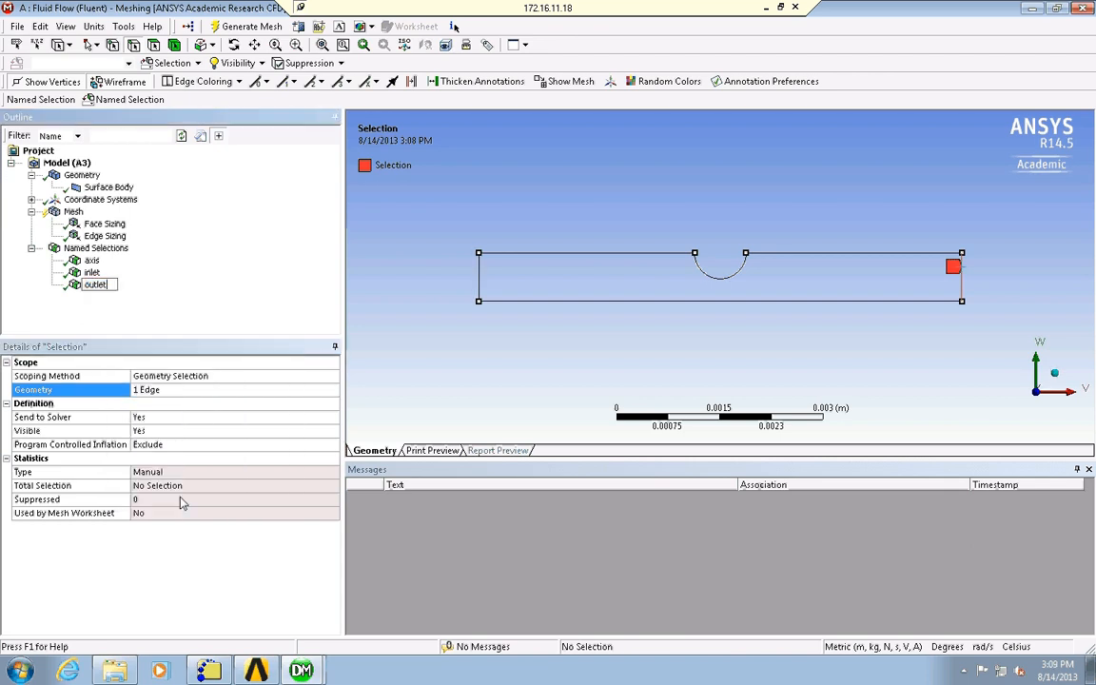
{"action": "key", "text": "Return"}
Insert another named selection scoped to the channel's two upper horizontal edges and the semicircular notch edge between them
{"action": "right_click", "coordinate": [111, 257]}
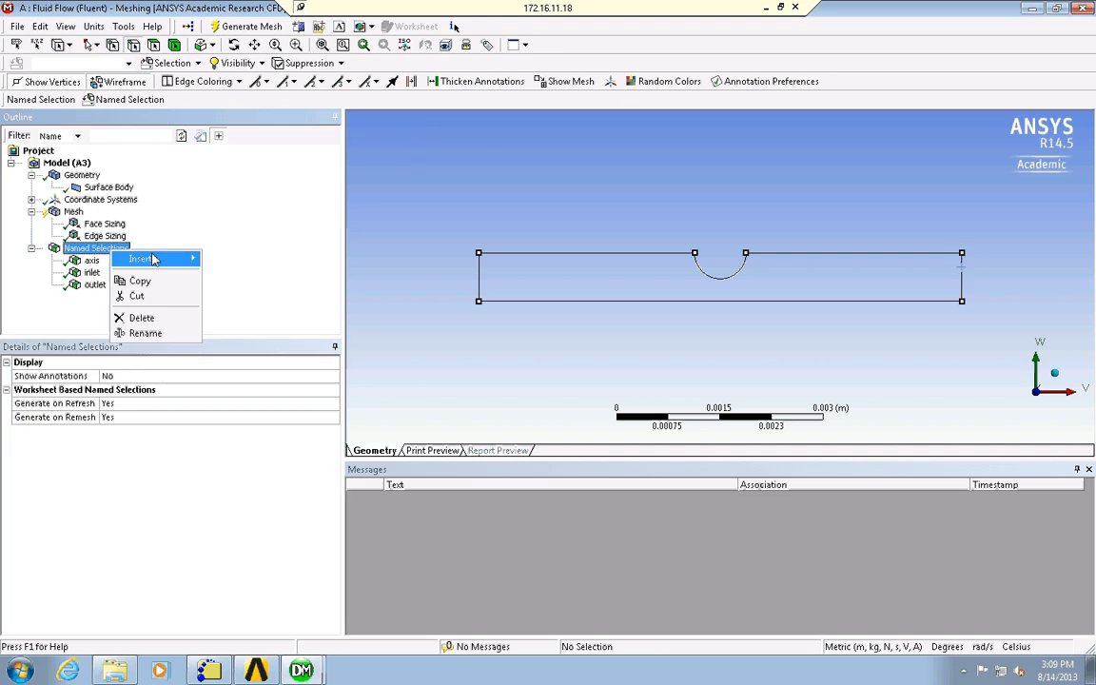
{"action": "mouse_move", "coordinate": [157, 260]}
{"action": "left_click", "coordinate": [217, 265]}
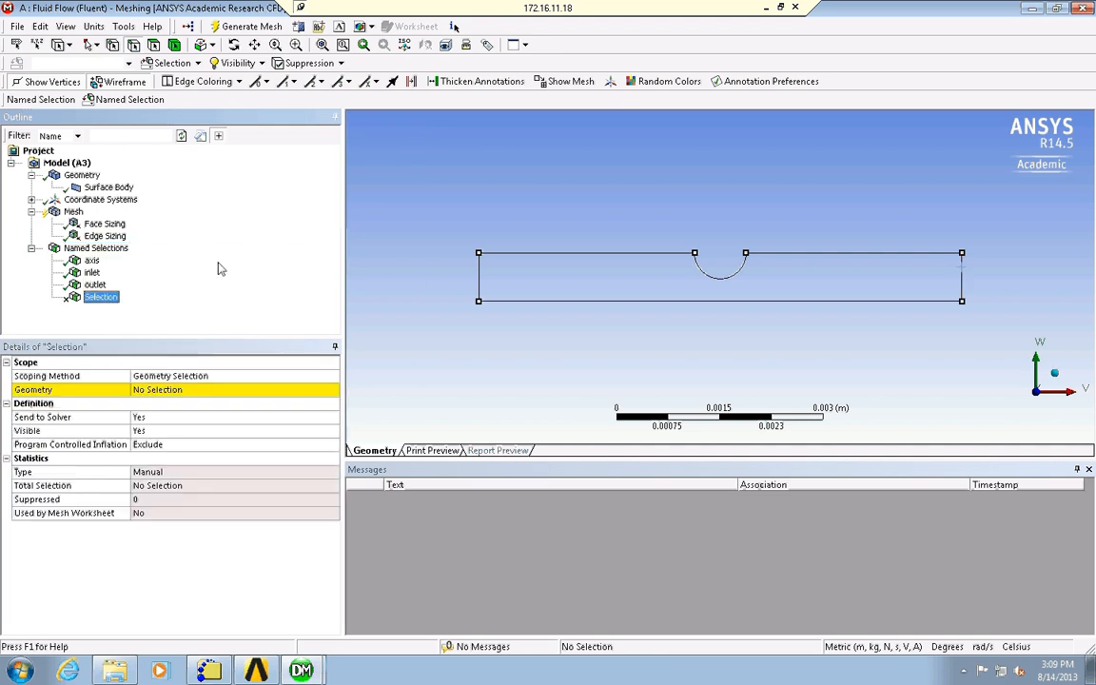
{"action": "left_click", "coordinate": [638, 254]}
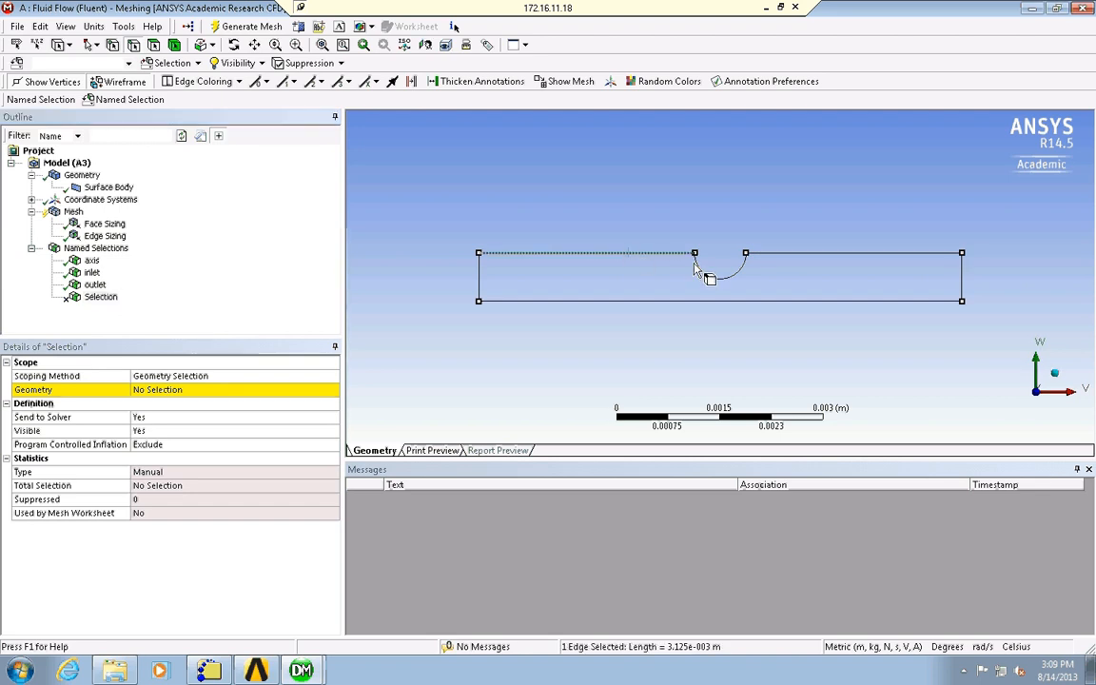
{"action": "left_click", "coordinate": [719, 278], "text": "ctrl"}
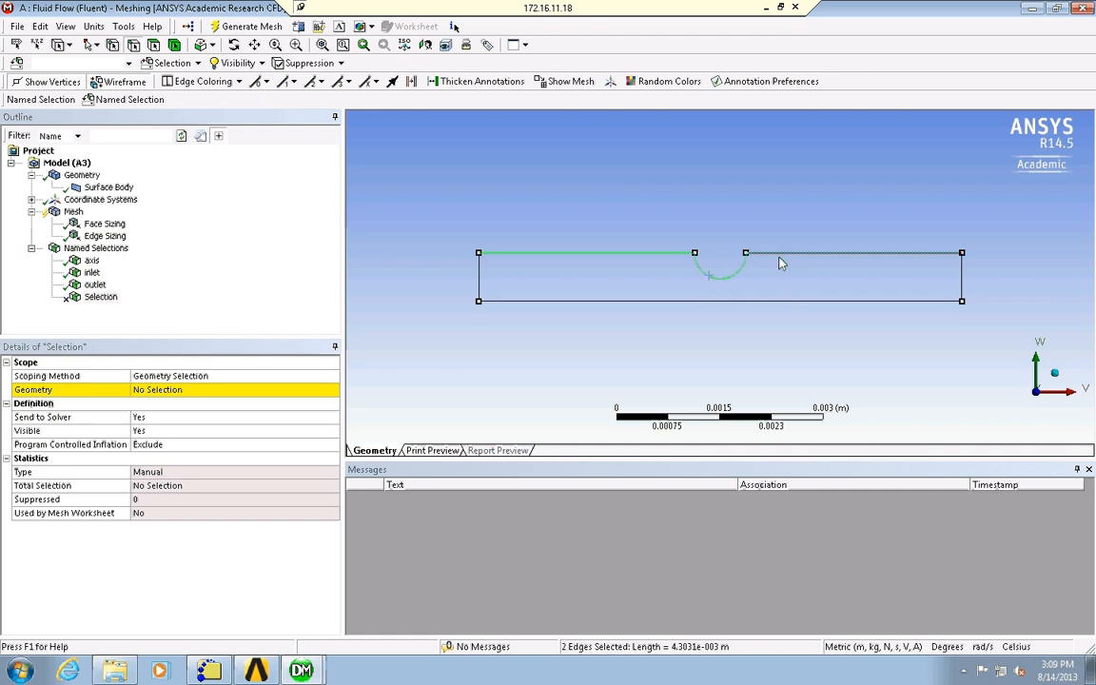
{"action": "left_click", "coordinate": [780, 259], "text": "ctrl"}
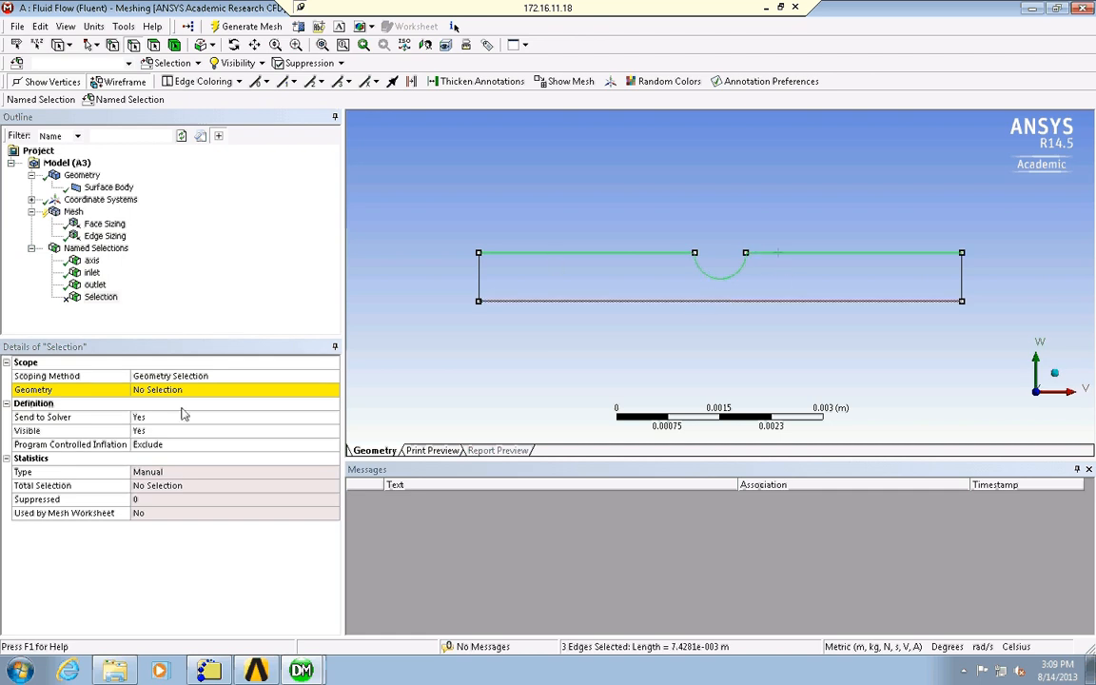
{"action": "left_click", "coordinate": [157, 390]}
{"action": "left_click", "coordinate": [181, 390]}
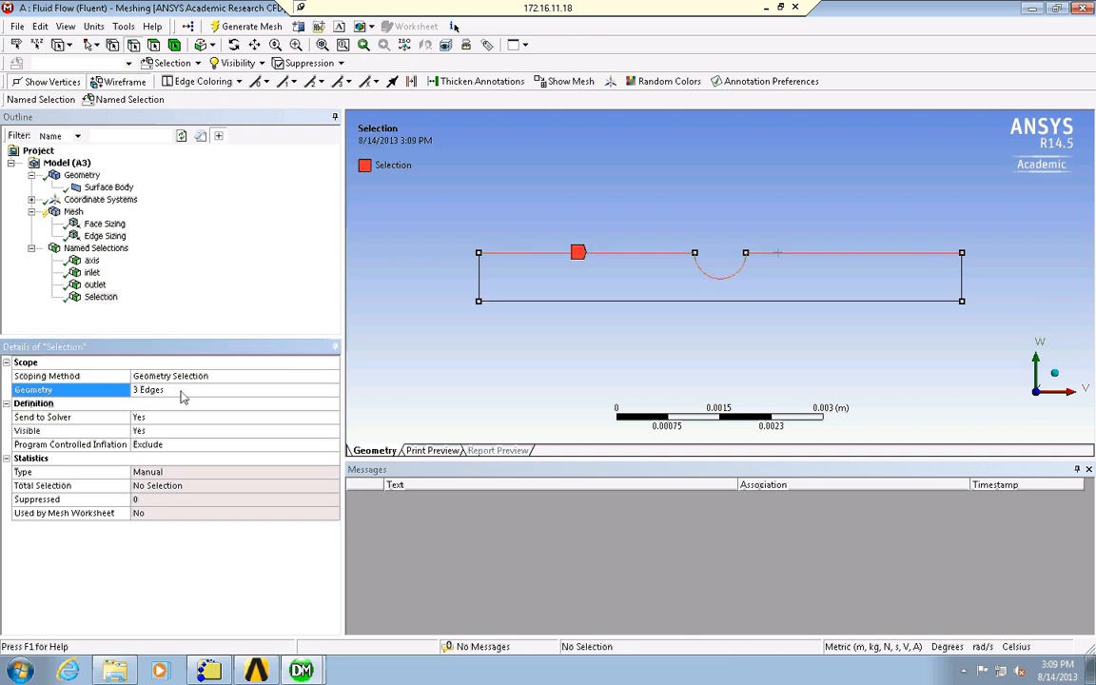
Rename the named selection of the three upper edges as wall
{"action": "right_click", "coordinate": [102, 297]}
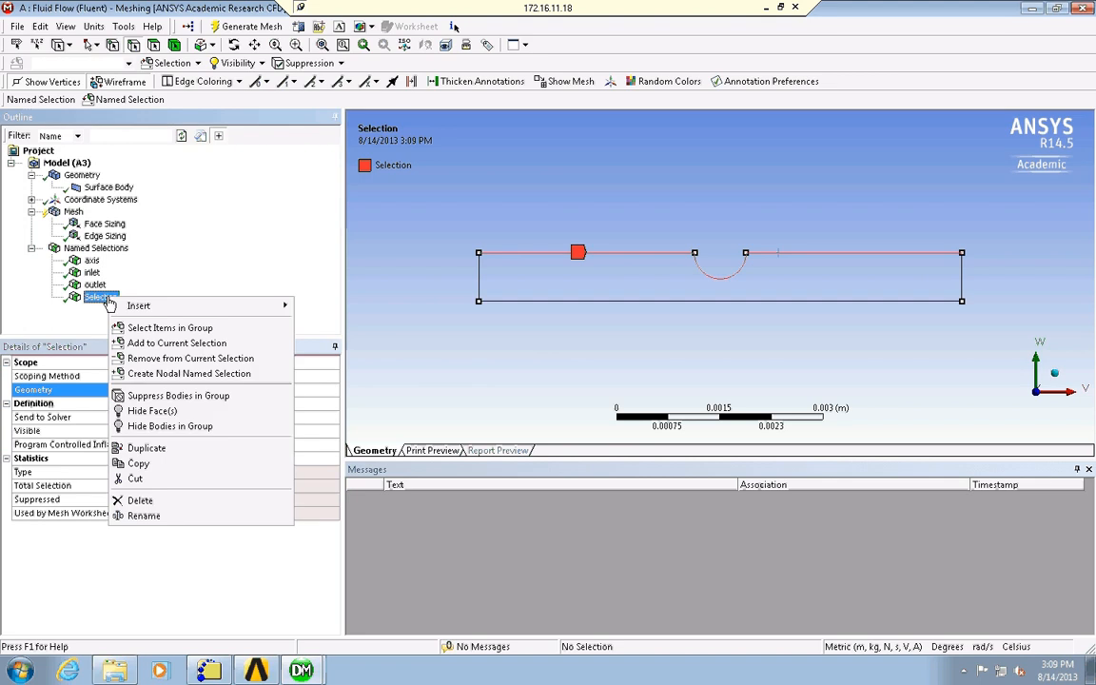
{"action": "left_click", "coordinate": [177, 517]}
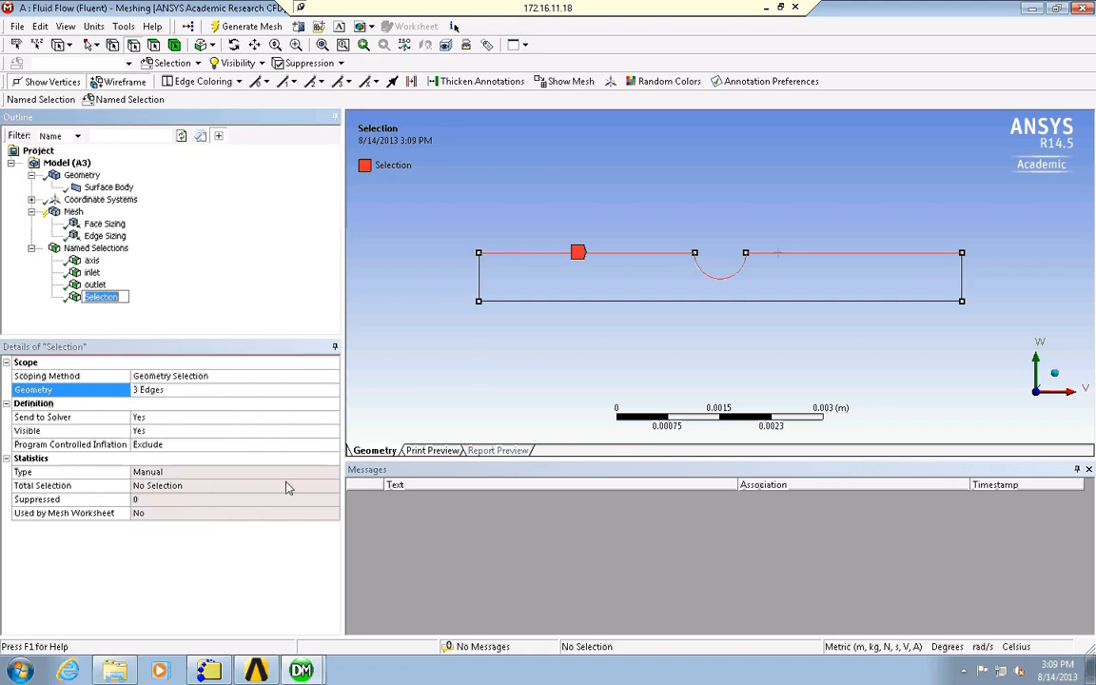
{"action": "type", "text": "wall"}
{"action": "key", "text": "Return"}
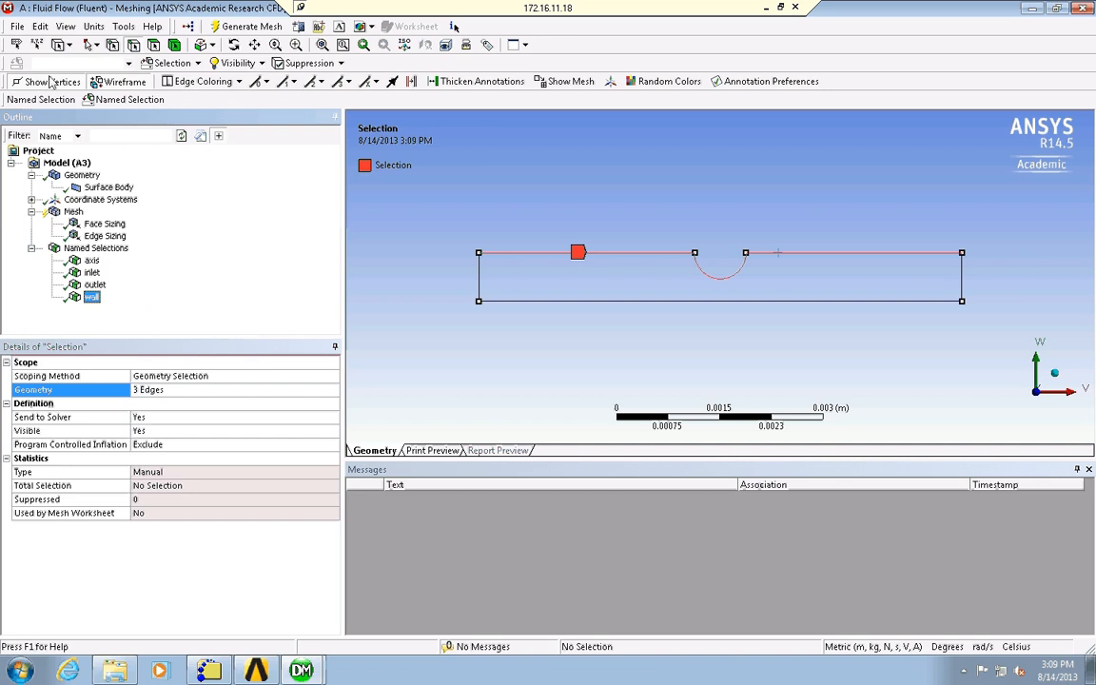
Save the project with the finished named selections
{"action": "left_click", "coordinate": [18, 26]}
{"action": "left_click", "coordinate": [21, 48]}
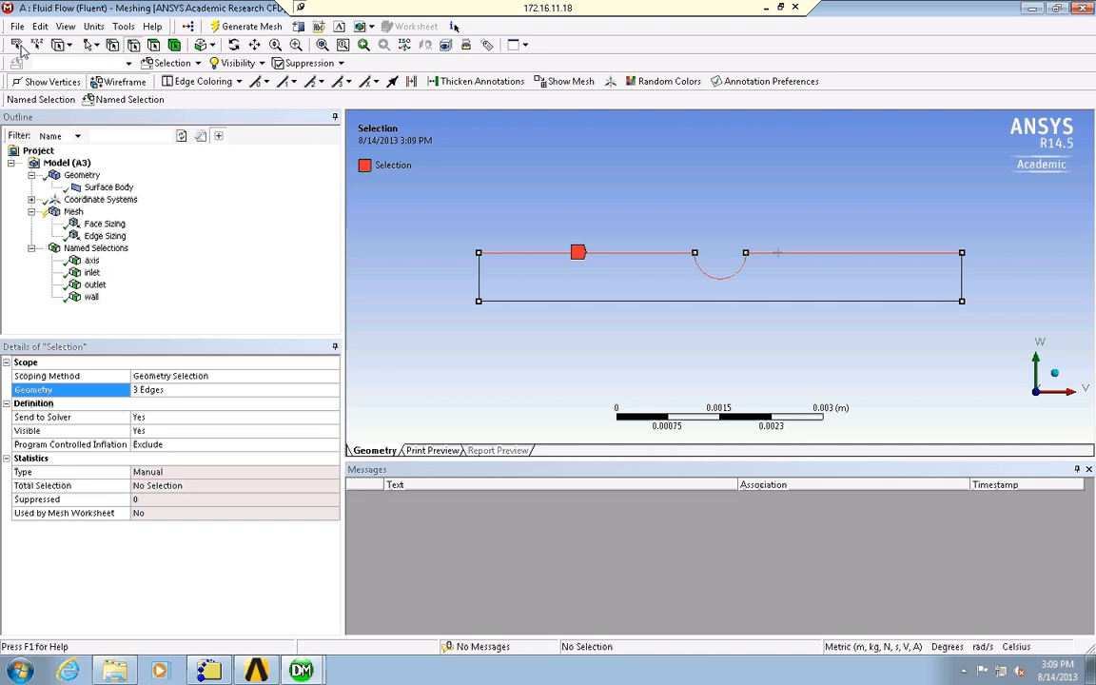
Export the mesh as a Meshing File (*.meshdat) named Intro 2D v3 and close the Meshing application
{"action": "left_click", "coordinate": [17, 26]}
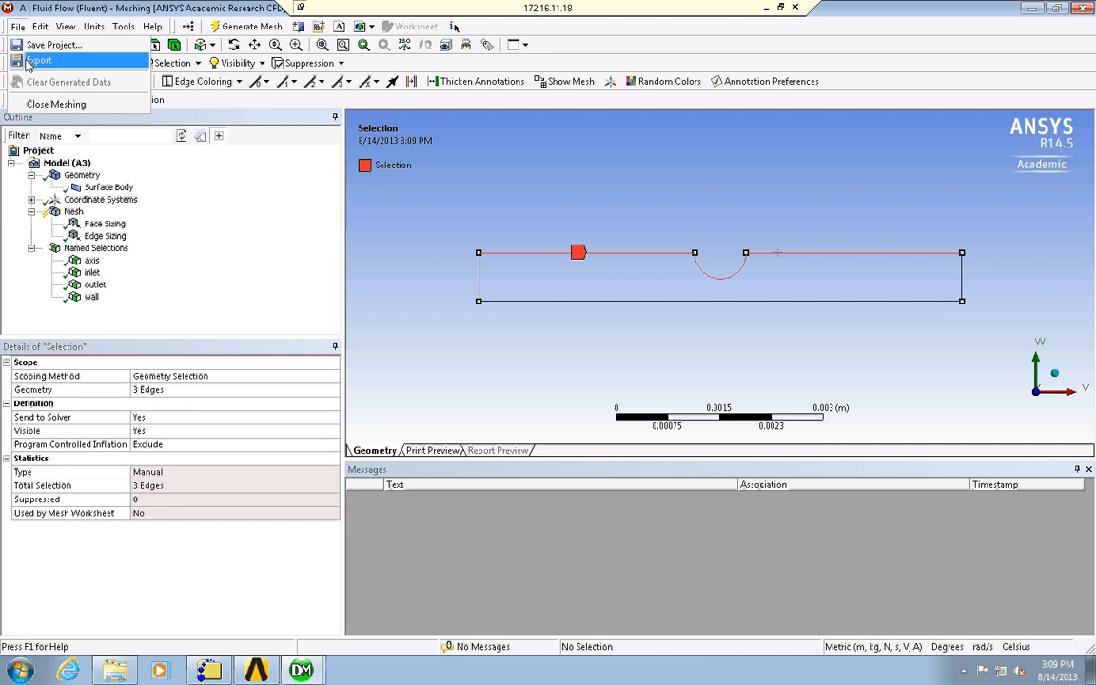
{"action": "left_click", "coordinate": [29, 60]}
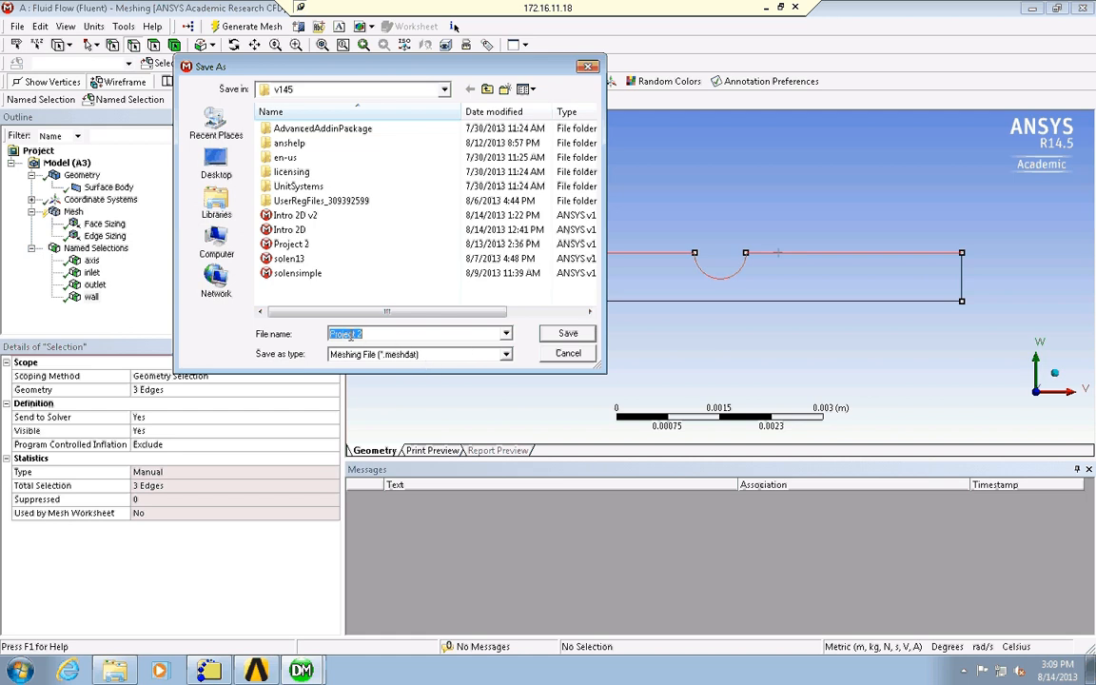
{"action": "type", "text": "In"}
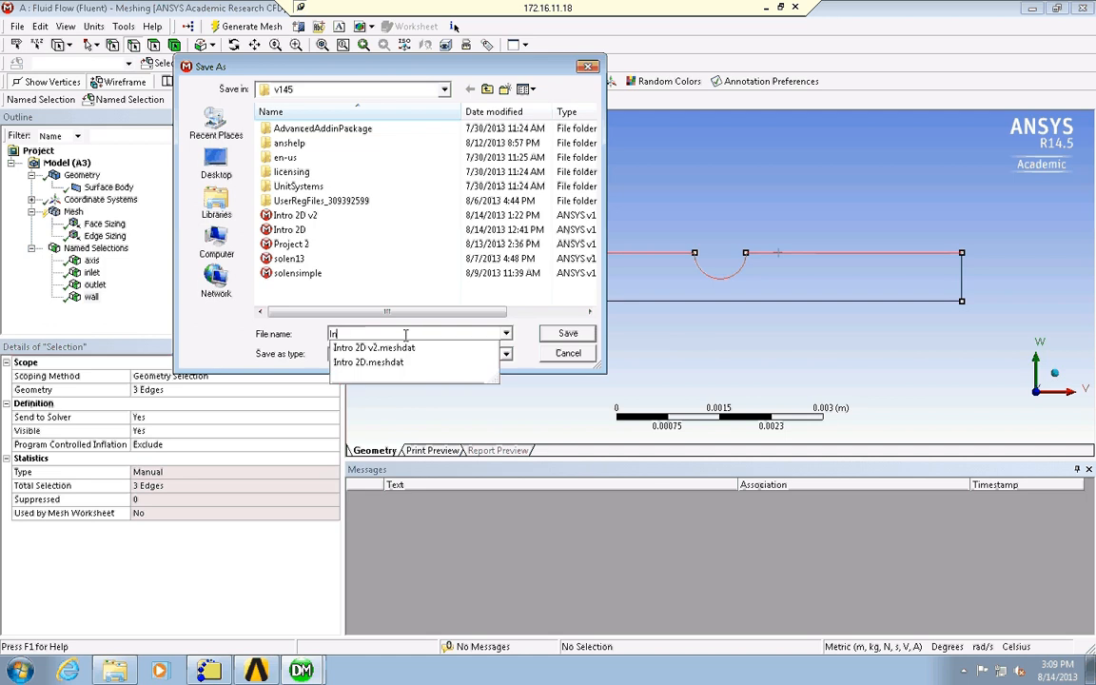
{"action": "type", "text": "tro 2D v3"}
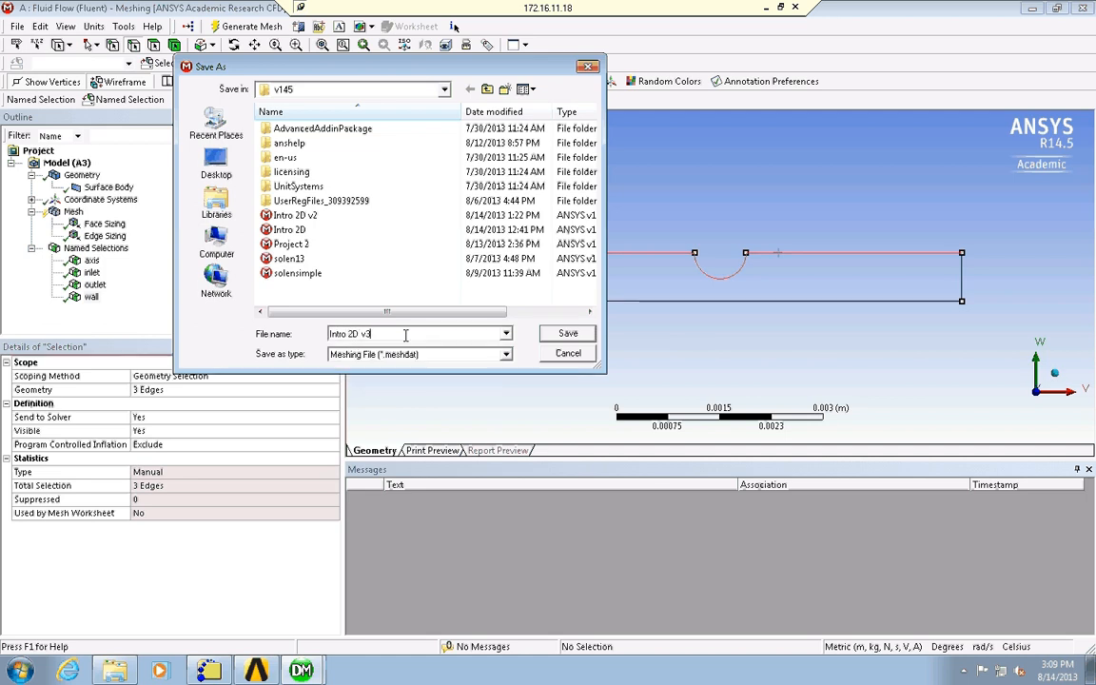
{"action": "key", "text": "Return"}
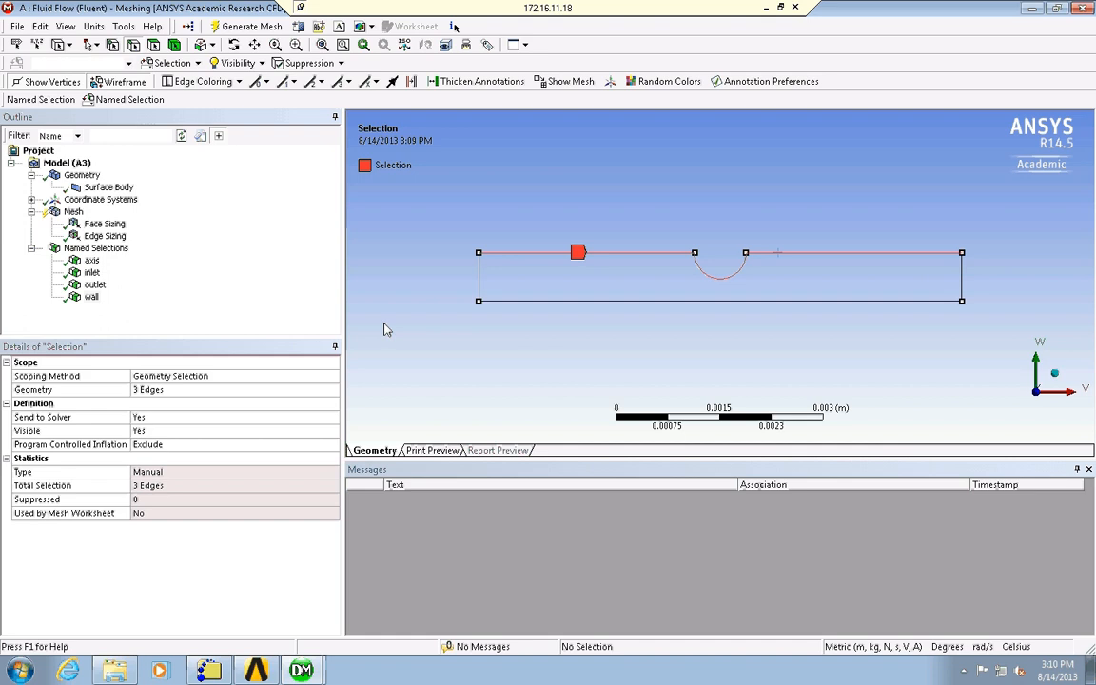
{"action": "left_click", "coordinate": [1081, 8]}
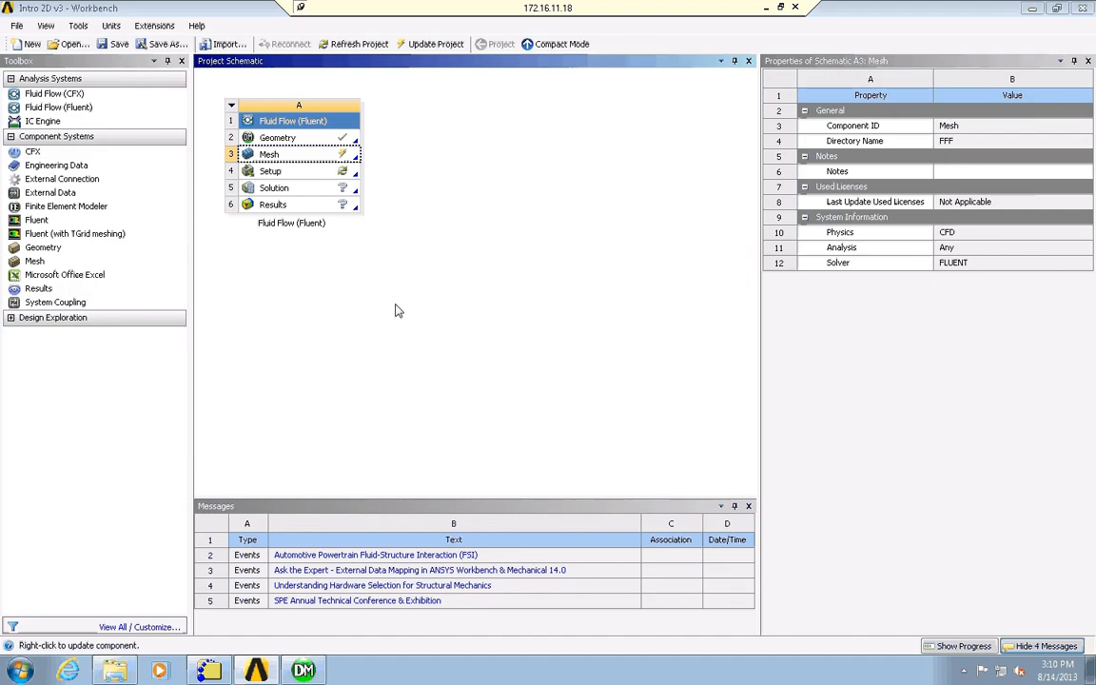